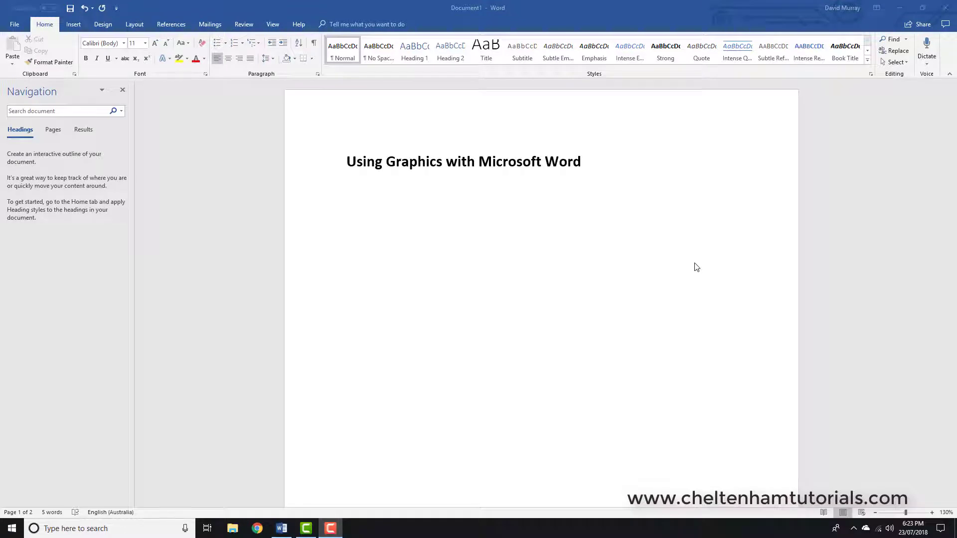
Insert the picture online-vidoe-training-01.jpg from the Pictures folder below the document heading.
left_click(373, 217)
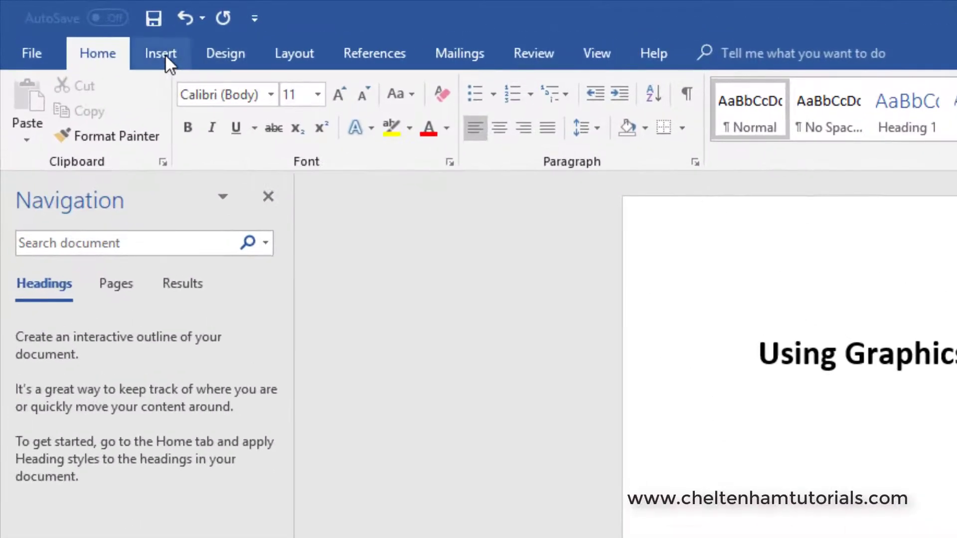
left_click(75, 25)
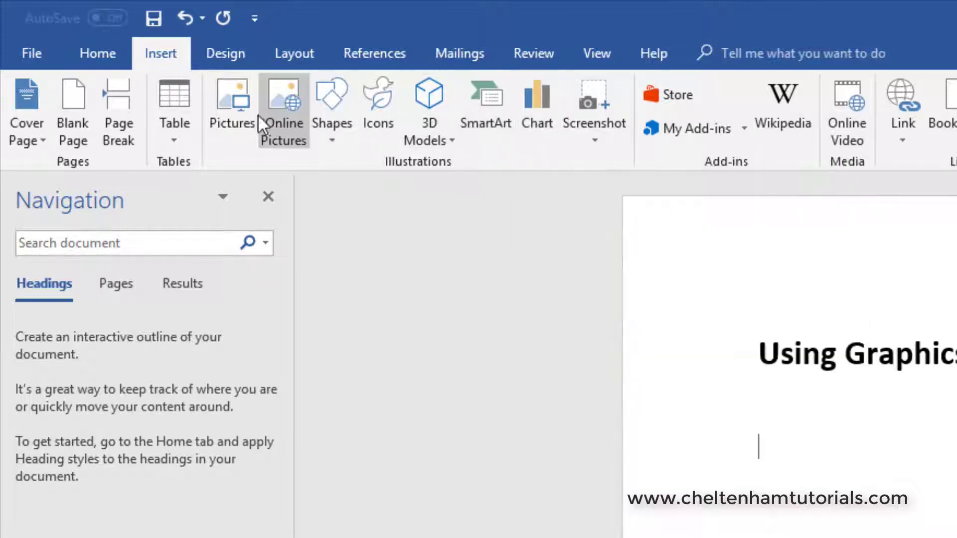
left_click(230, 100)
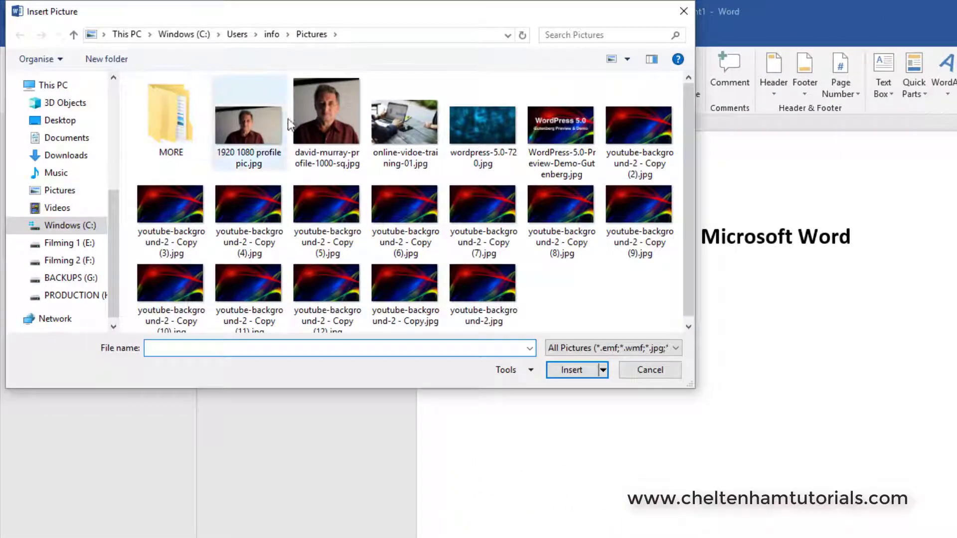
left_click(405, 127)
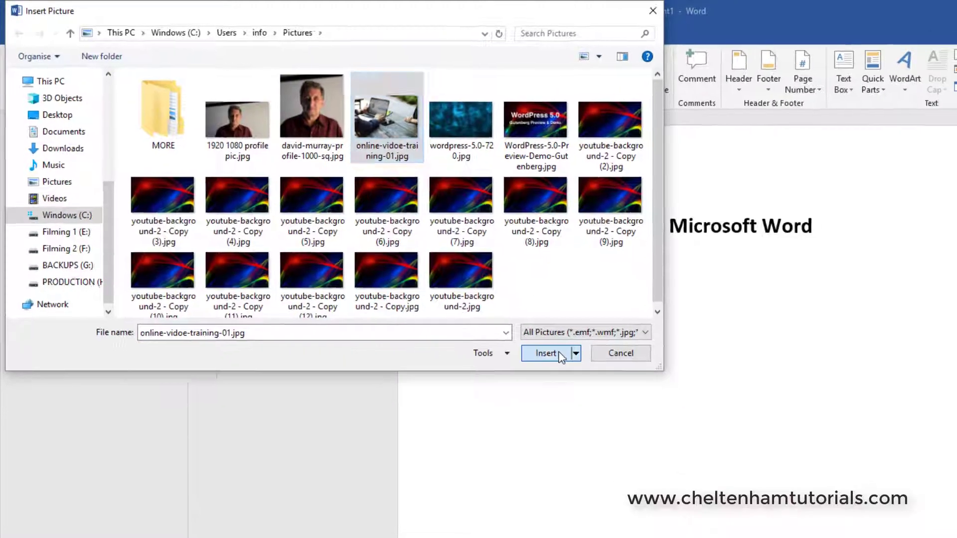
left_click(560, 354)
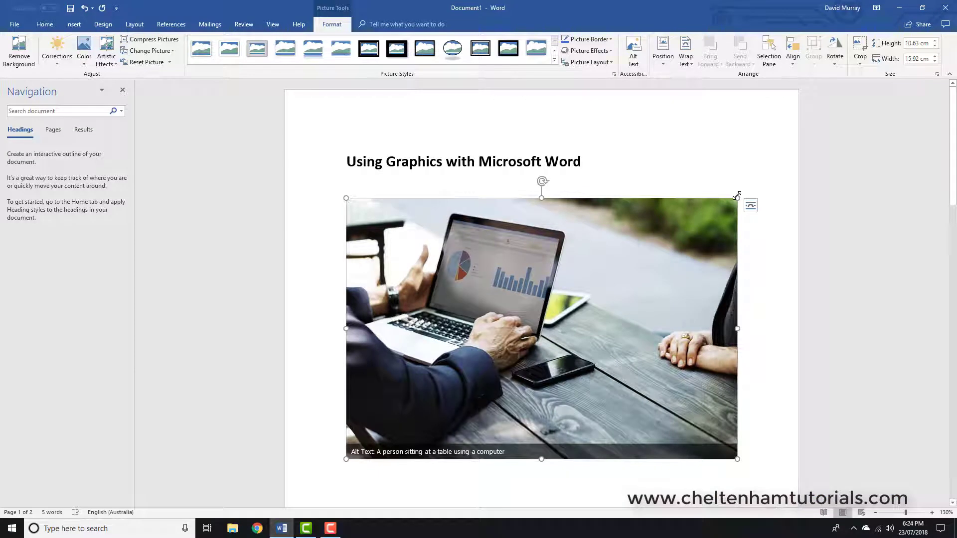
Shrink the laptop picture proportionally to a little under half of the text width.
left_click_drag(736, 196, 518, 289)
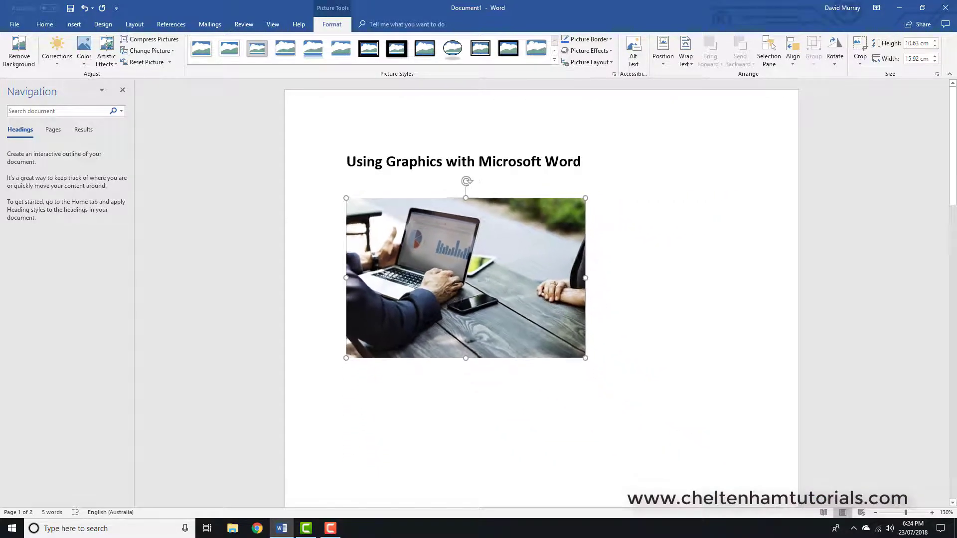
left_click_drag(585, 198, 553, 198)
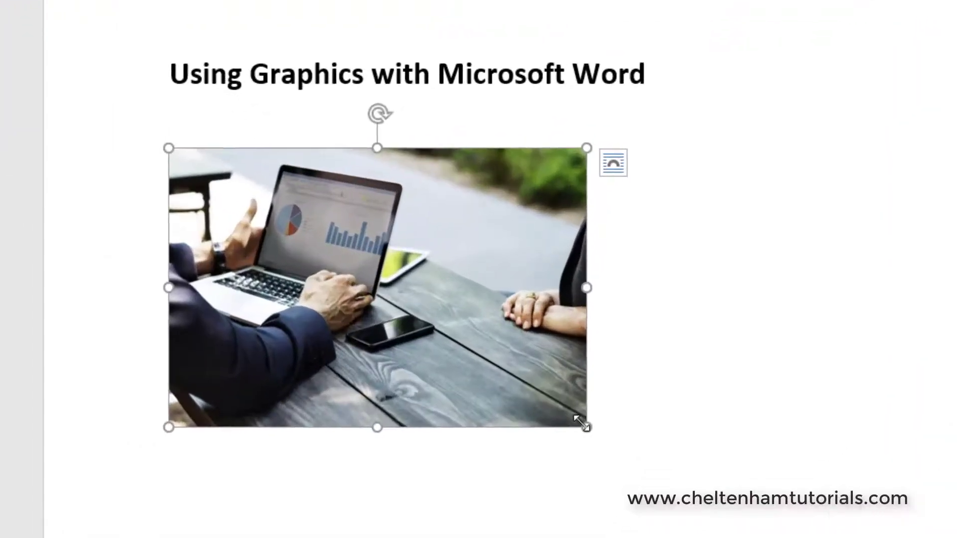
left_click_drag(551, 336, 479, 283)
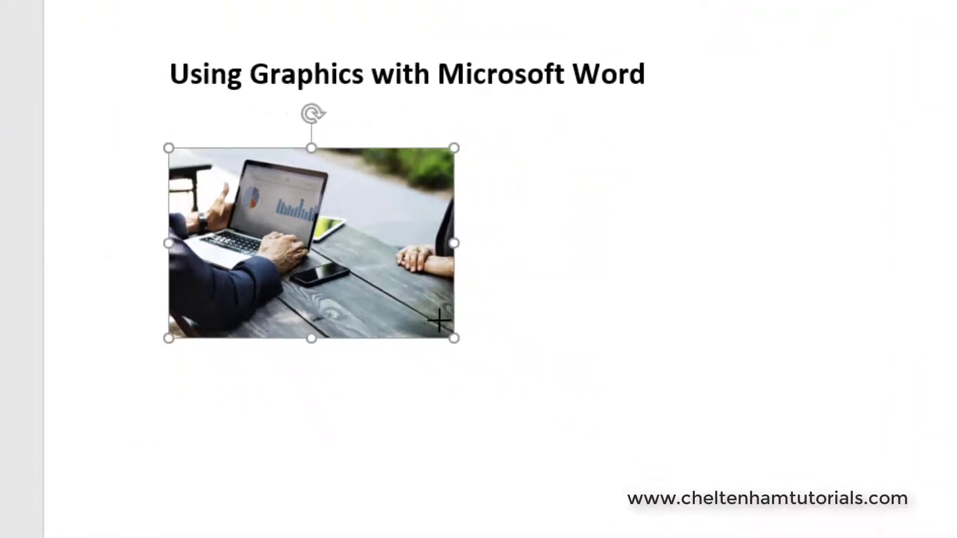
left_click_drag(439, 321, 426, 320)
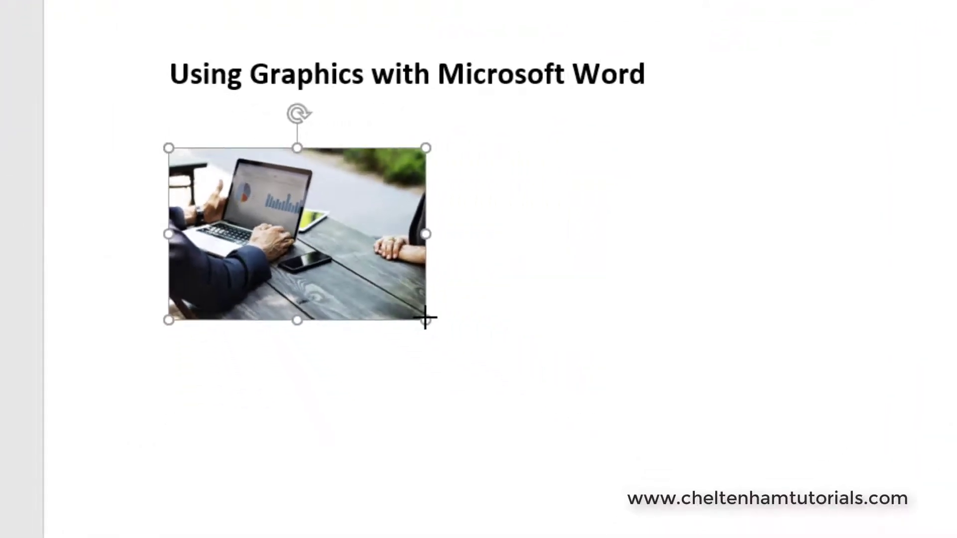
left_click(548, 191)
left_click(423, 314)
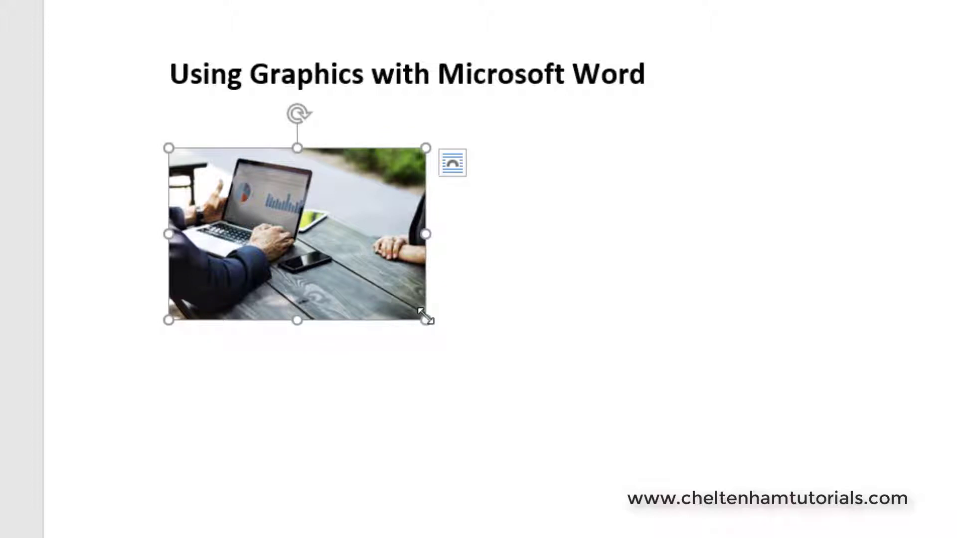
left_click_drag(426, 317, 509, 377)
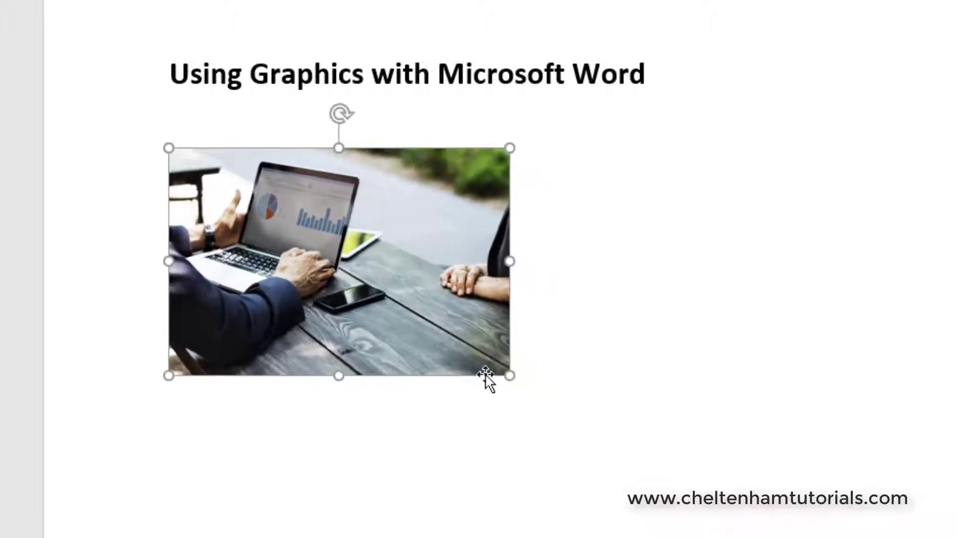
left_click(603, 342)
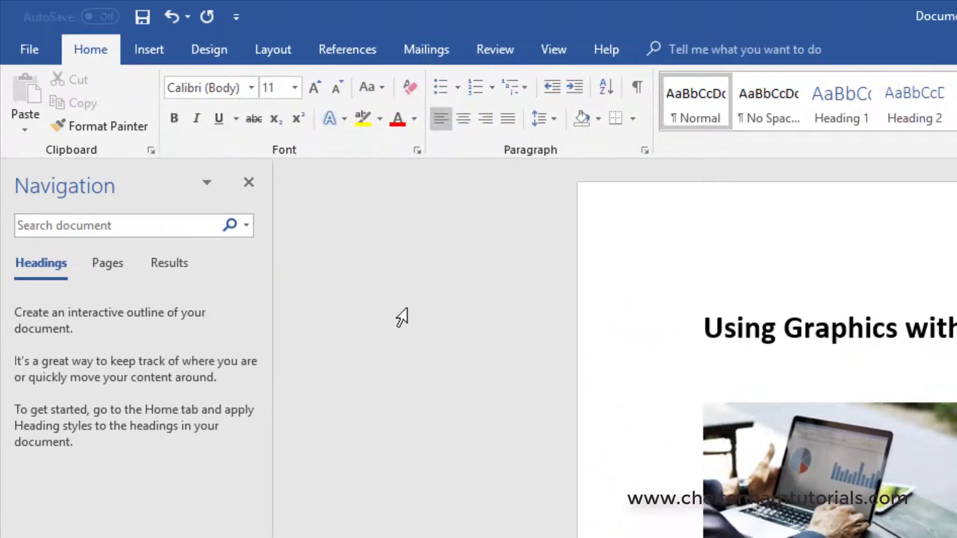
Insert the online picture of the elephant with raised trunk from Bing's Animals category below the laptop picture.
left_click(149, 54)
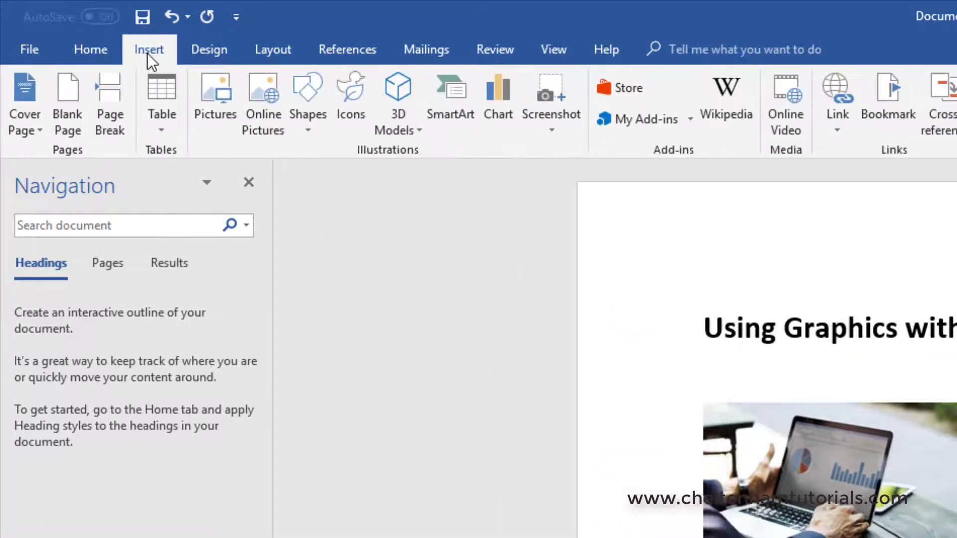
left_click(271, 109)
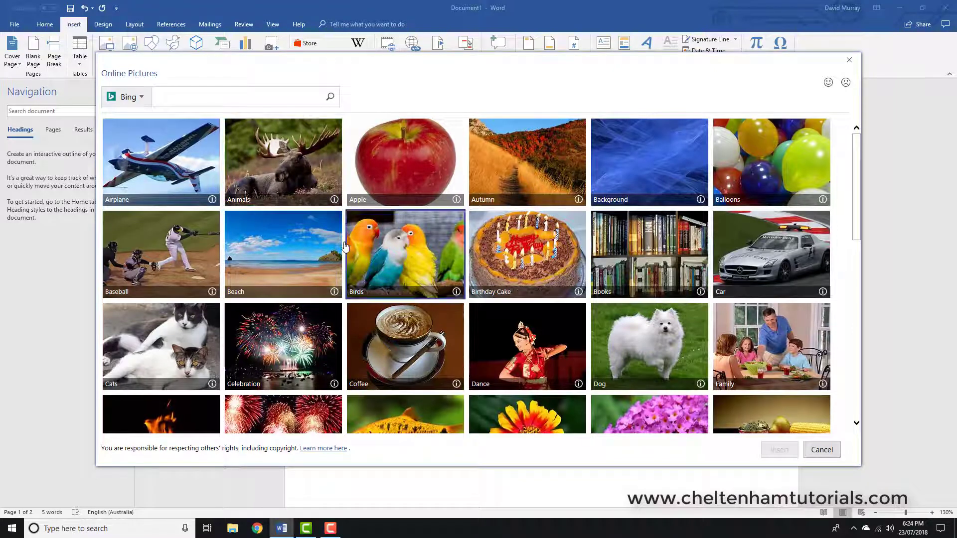
left_click(278, 167)
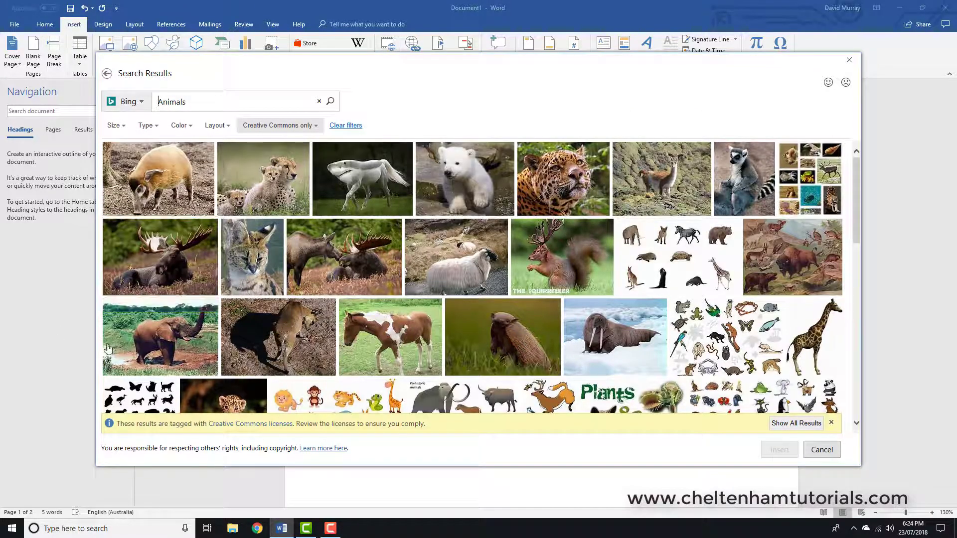
left_click(176, 340)
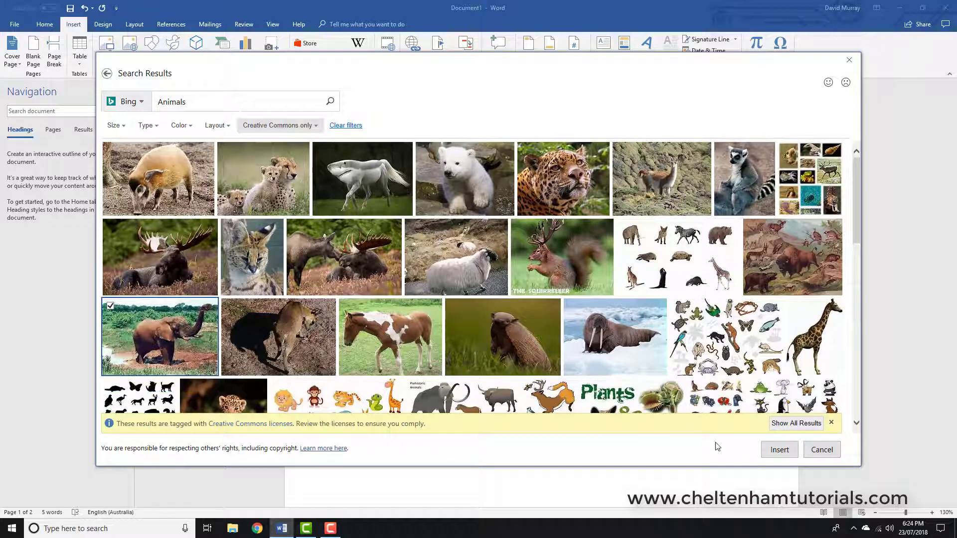
left_click(778, 452)
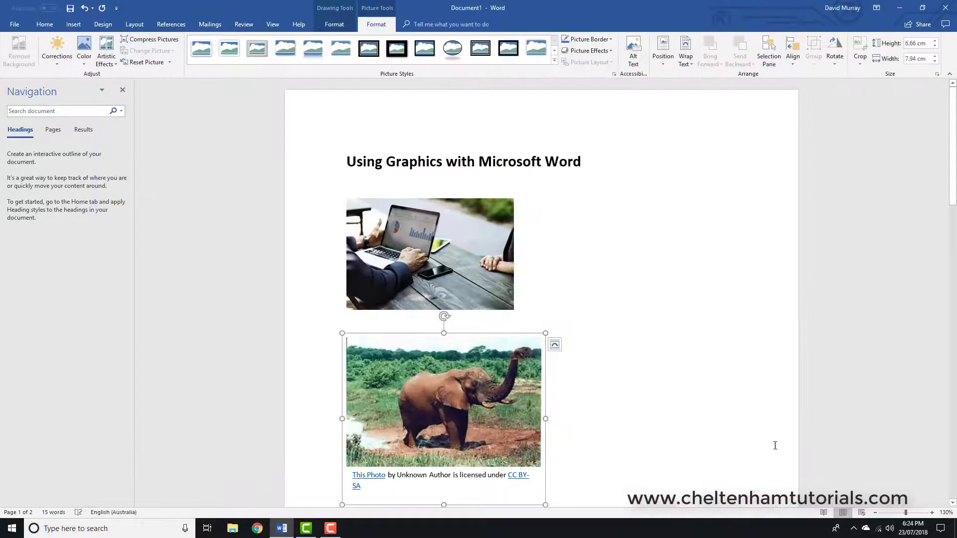
left_click(707, 413)
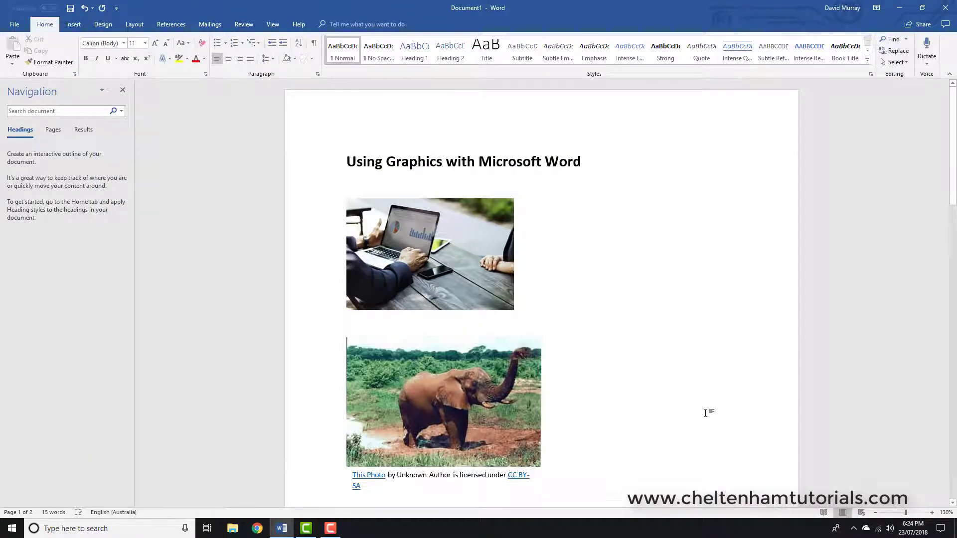
Resize the elephant picture freely, stretching it into a wide, flattened shape.
scroll(705, 413, "down", 3)
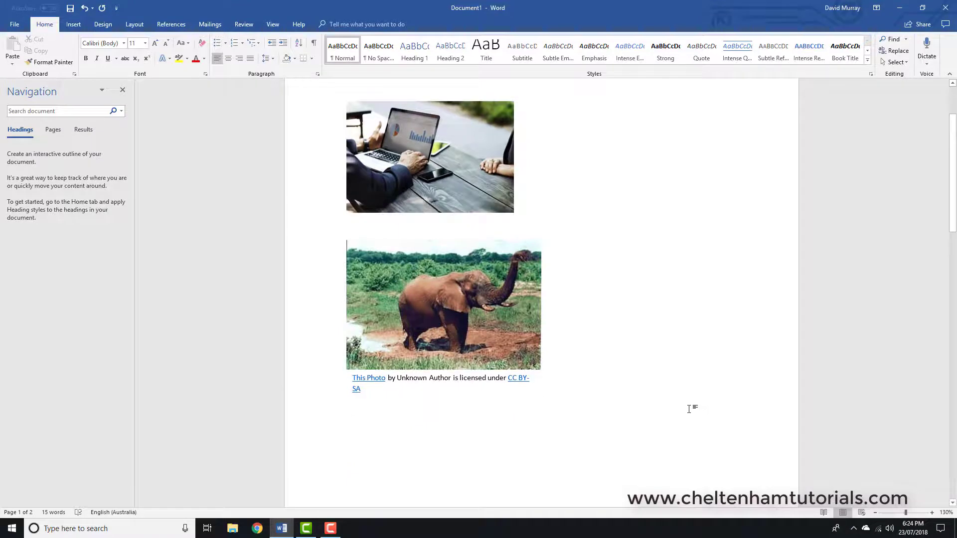
left_click(502, 298)
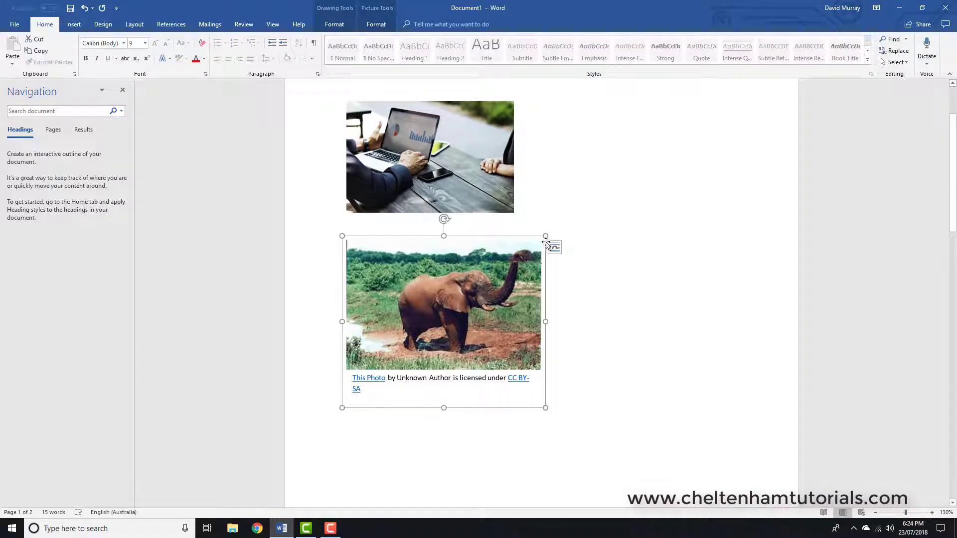
left_click_drag(547, 236, 471, 235)
left_click_drag(466, 288, 598, 244)
left_click_drag(602, 403, 641, 327)
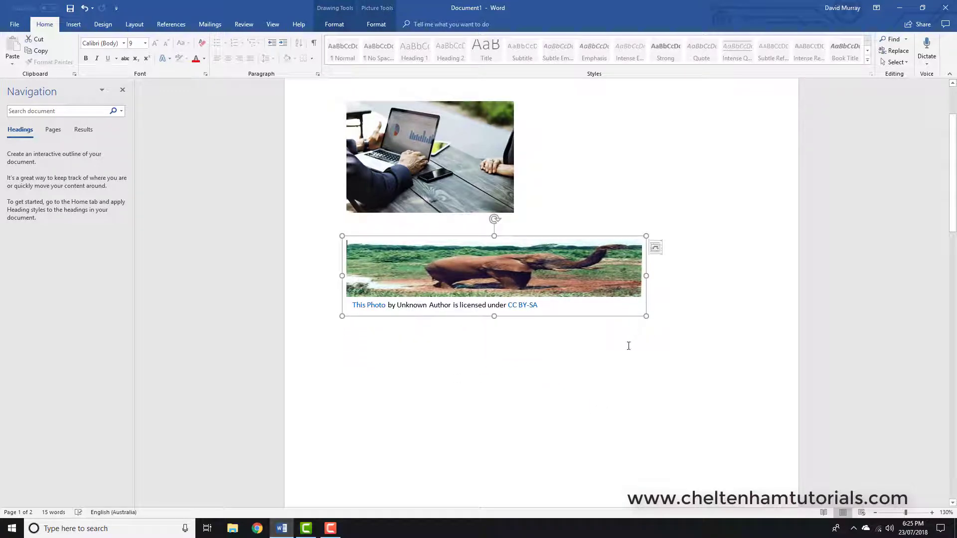
left_click(594, 380)
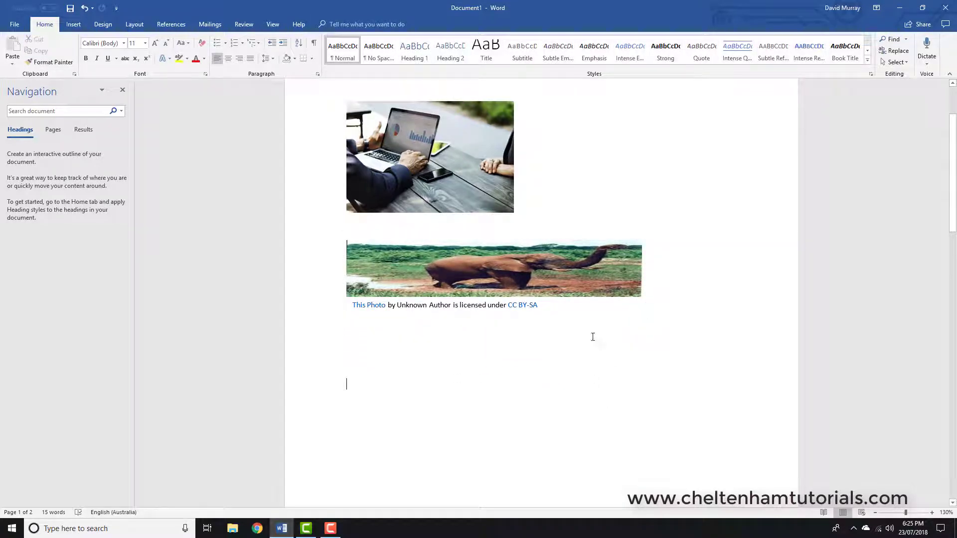
Delete the distorted elephant picture together with its licence caption.
left_click(574, 283)
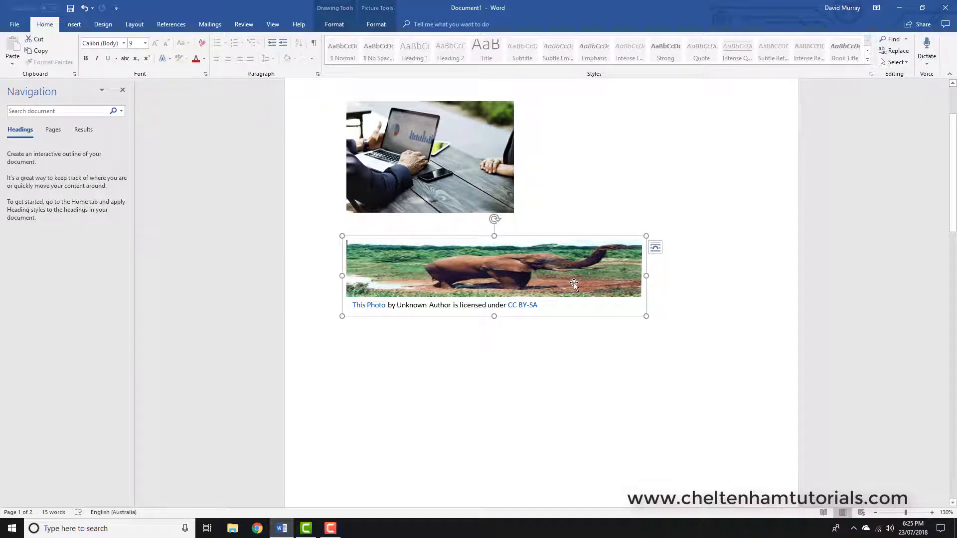
key("Delete")
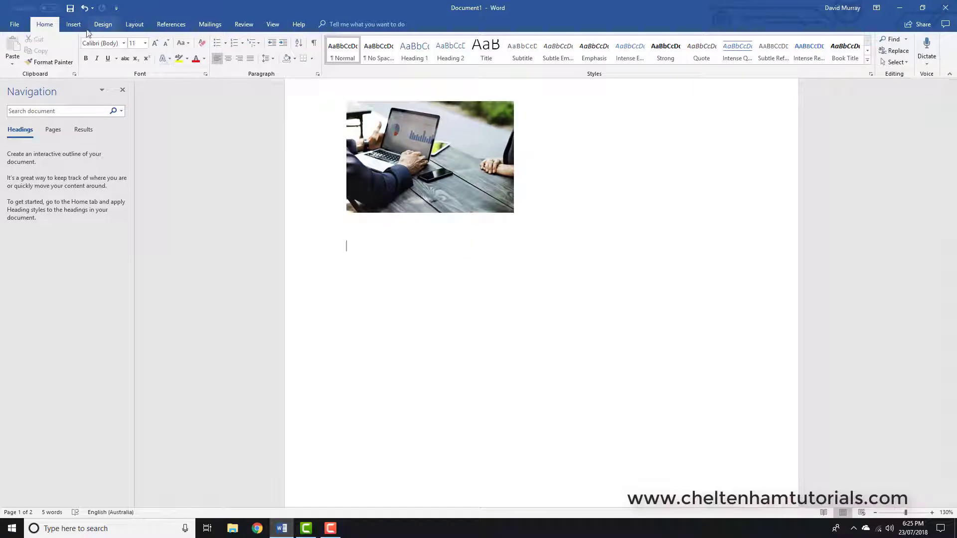
Insert the online picture of the brown sparrow from Bing's Birds category below the laptop picture.
left_click(70, 25)
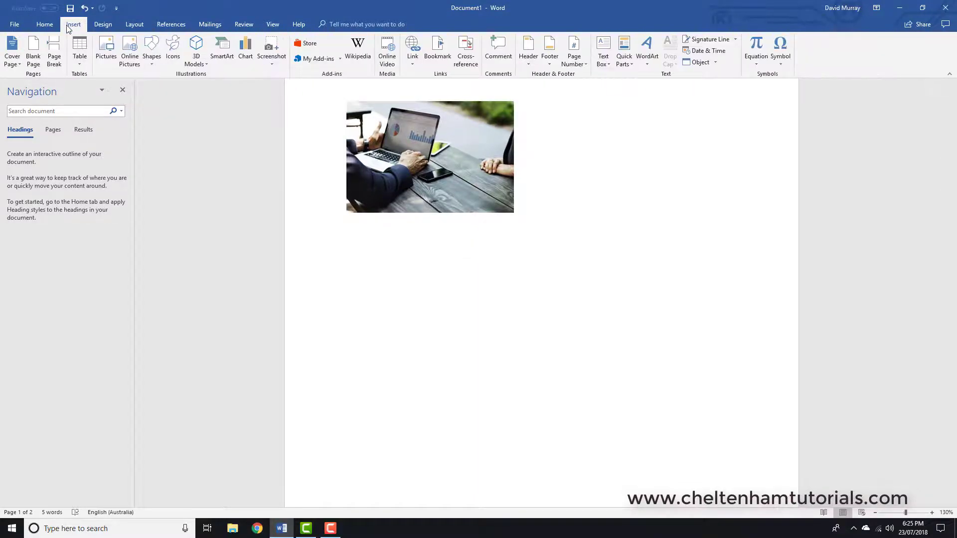
left_click(133, 47)
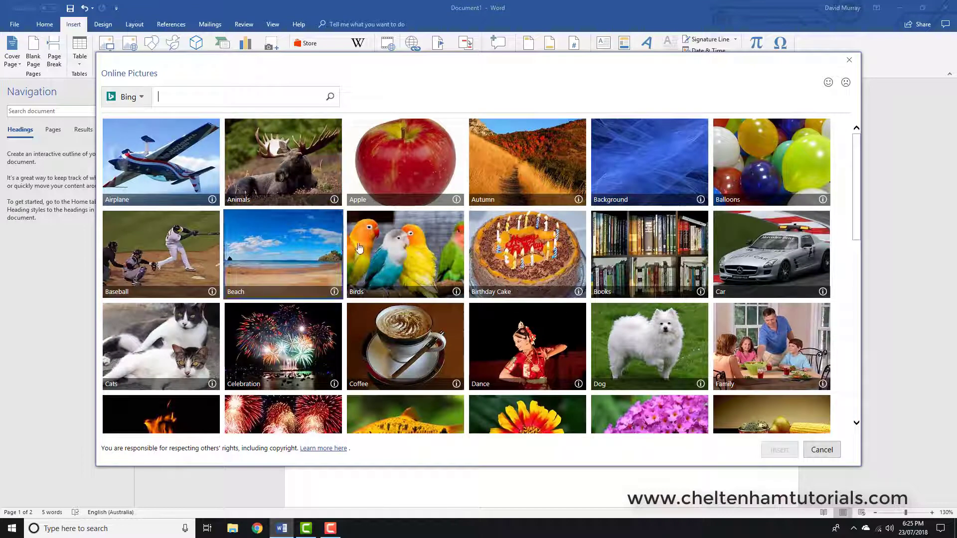
left_click(398, 248)
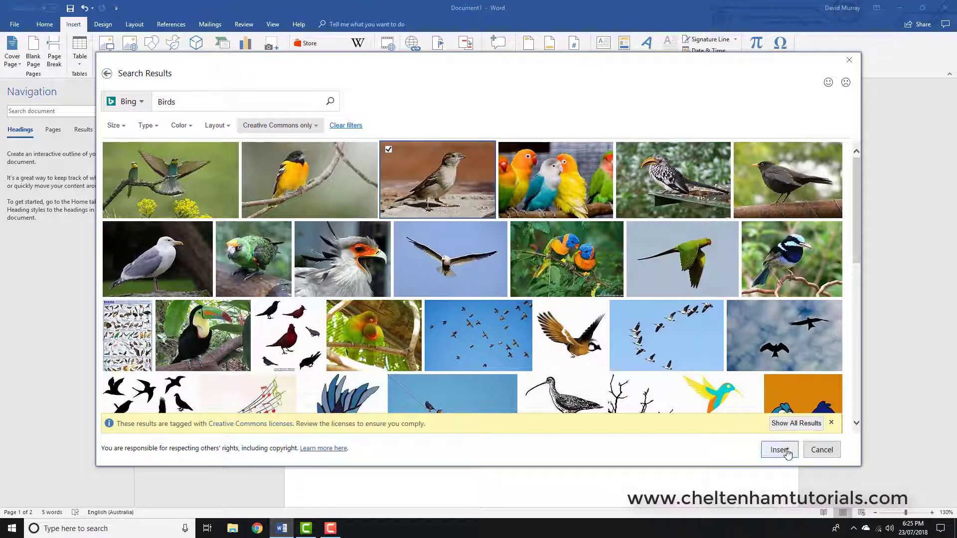
left_click(780, 447)
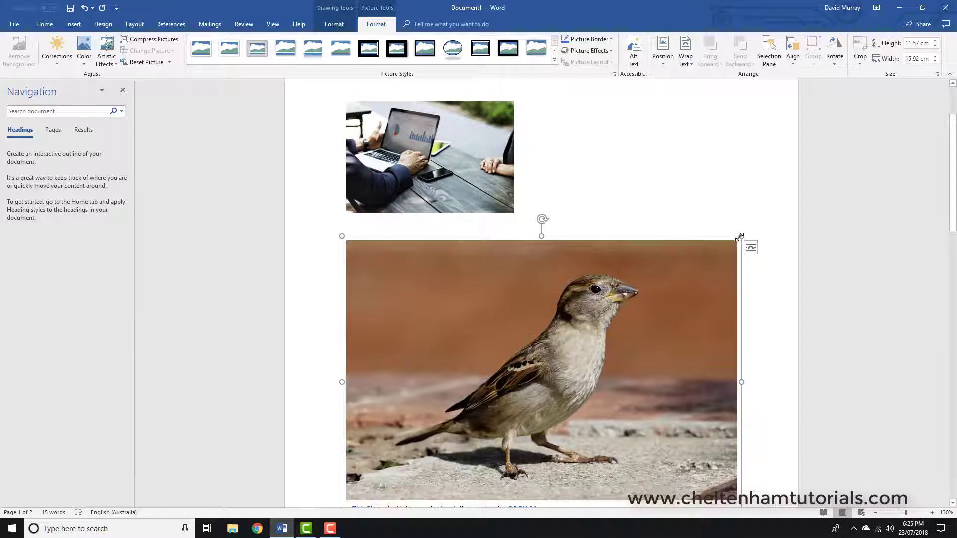
Try a slightly smaller size for the sparrow picture, and undo the resize.
left_click_drag(741, 236, 699, 303)
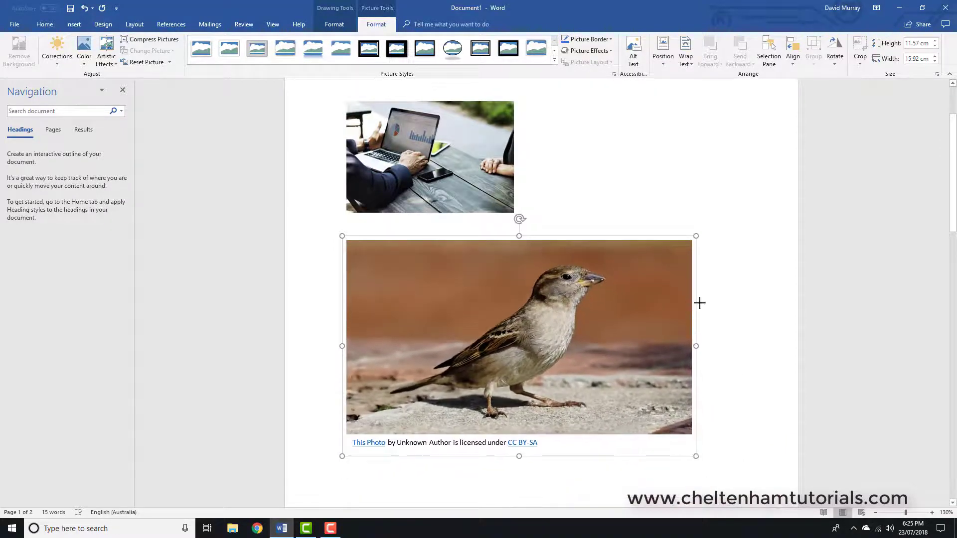
left_click(728, 297)
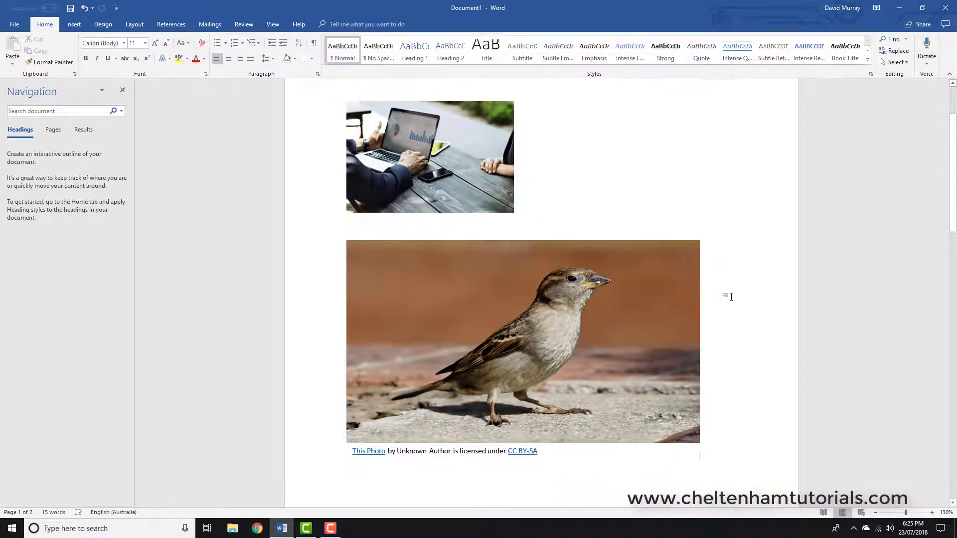
key("ctrl+z")
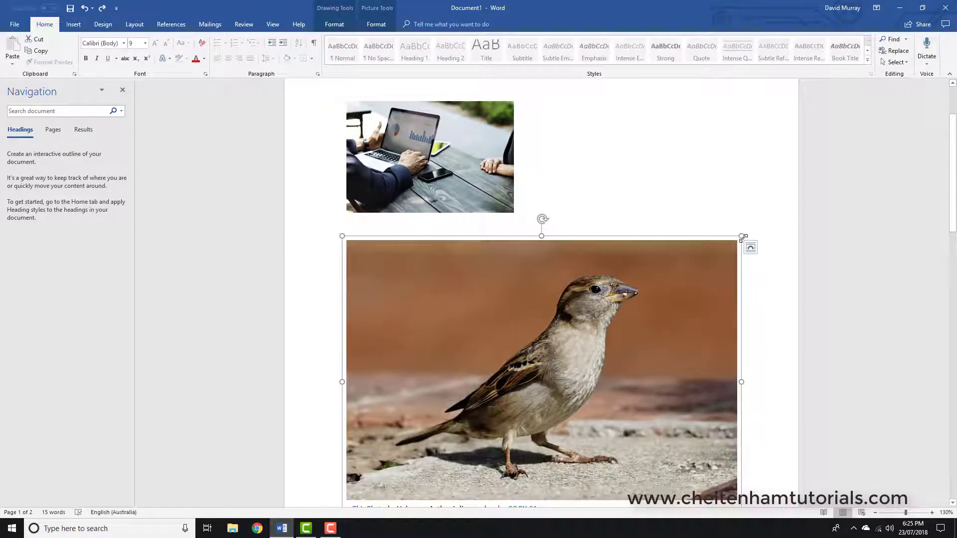
Shrink the sparrow picture proportionally to about the same width as the laptop picture above it.
left_click_drag(742, 239, 404, 341)
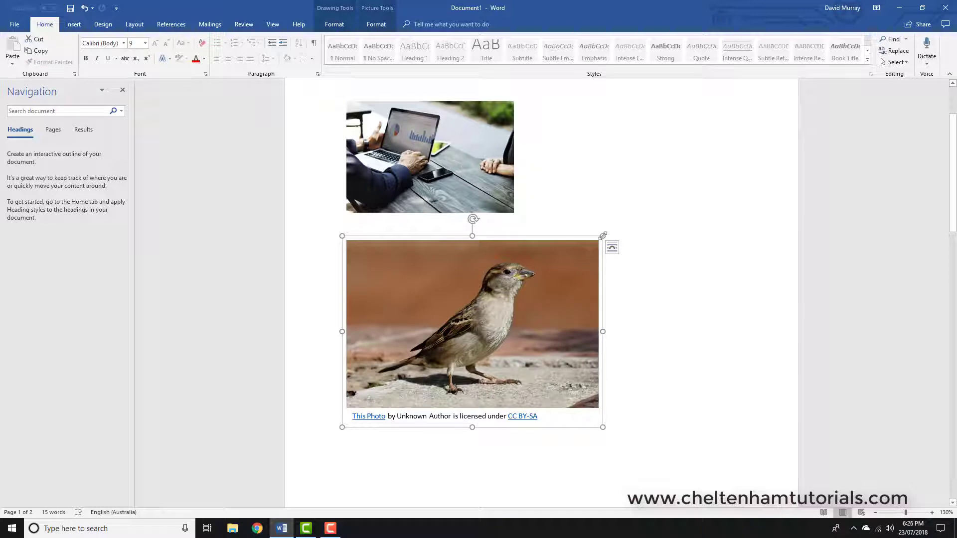
left_click_drag(603, 234, 440, 304)
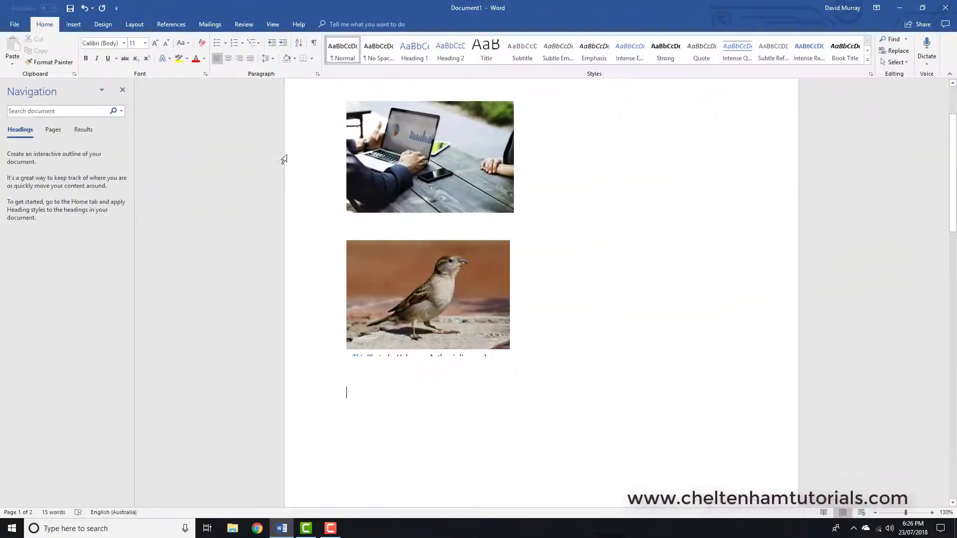
Draw a rounded-corner rectangle in the blank area to the right of the laptop picture.
left_click(73, 23)
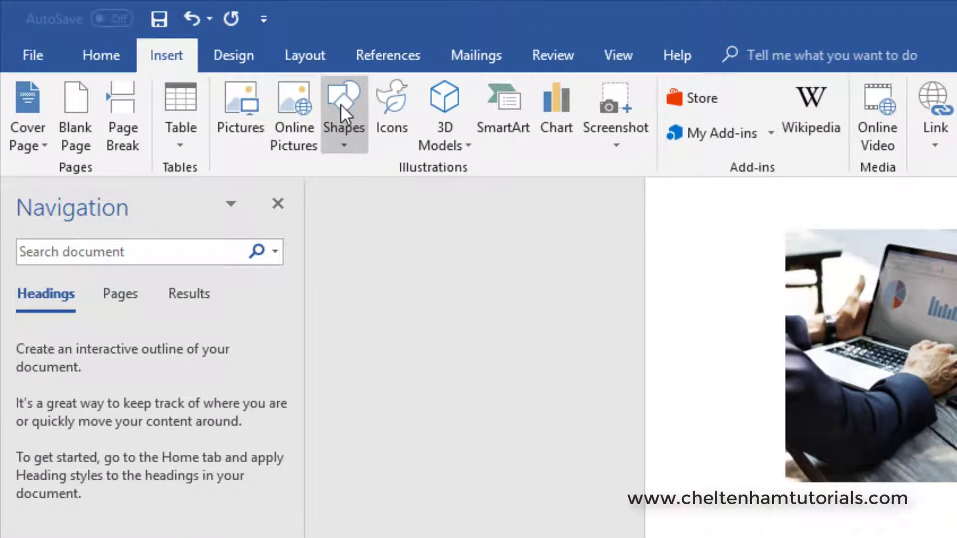
left_click(340, 103)
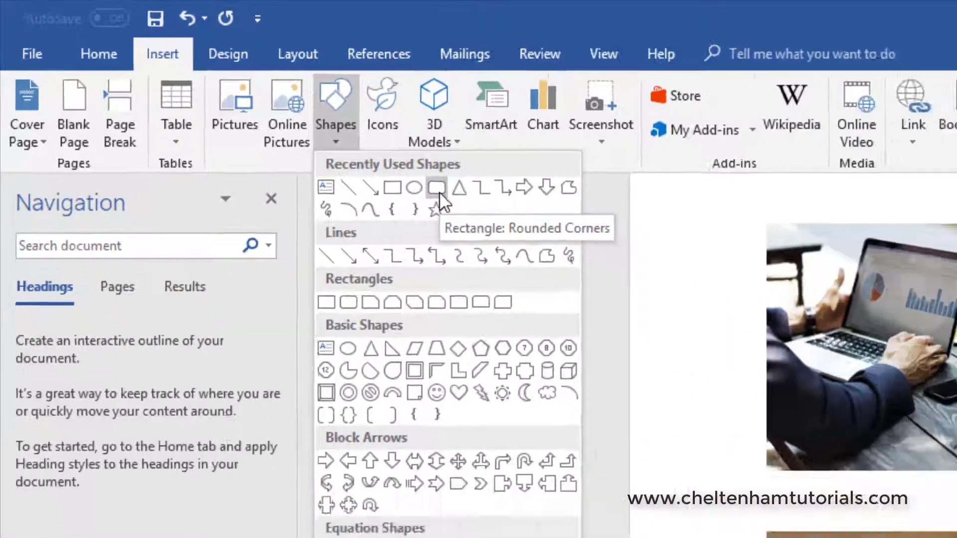
left_click(504, 220)
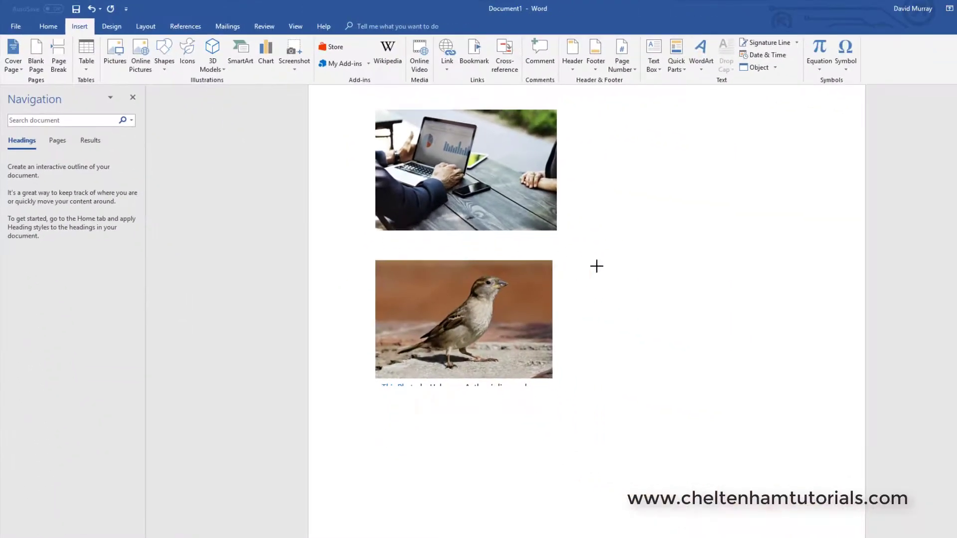
mouse_move(656, 196)
left_mouse_down()
mouse_move(765, 294)
mouse_move(789, 249)
mouse_move(786, 288)
mouse_move(690, 268)
mouse_move(735, 284)
mouse_move(763, 216)
mouse_move(767, 263)
mouse_move(673, 289)
mouse_move(728, 297)
mouse_move(773, 267)
left_mouse_up()
left_click(746, 322)
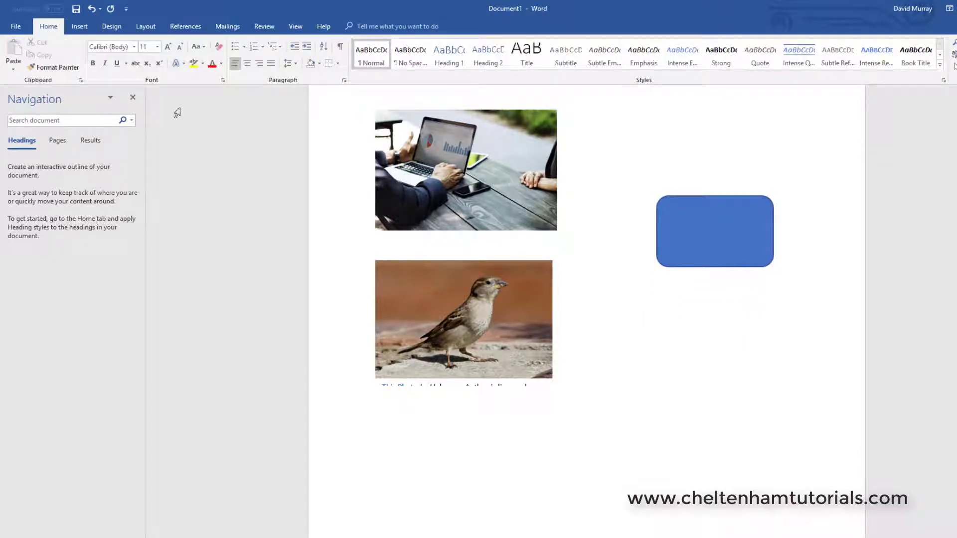
Draw an oval below the rounded rectangle and stretch it to about the rectangle's width.
left_click(80, 27)
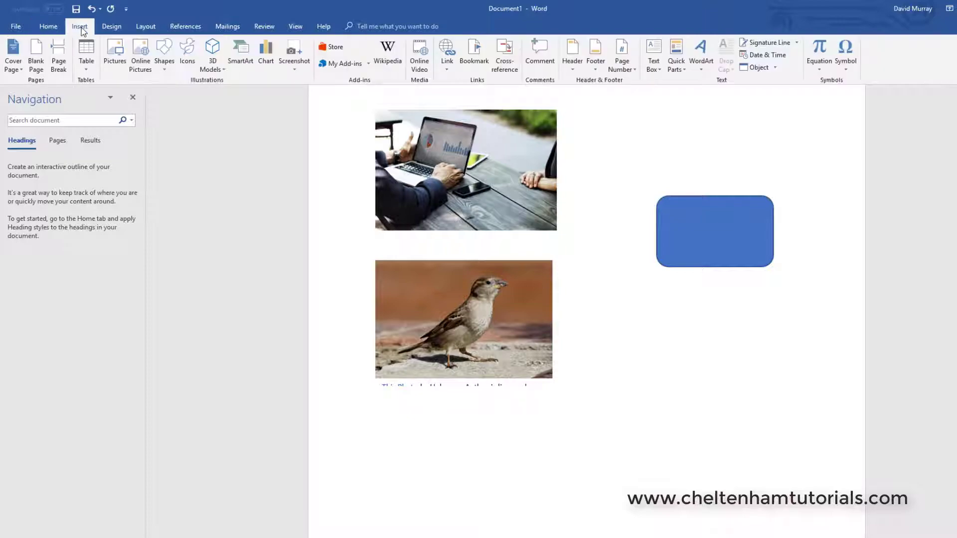
left_click(173, 61)
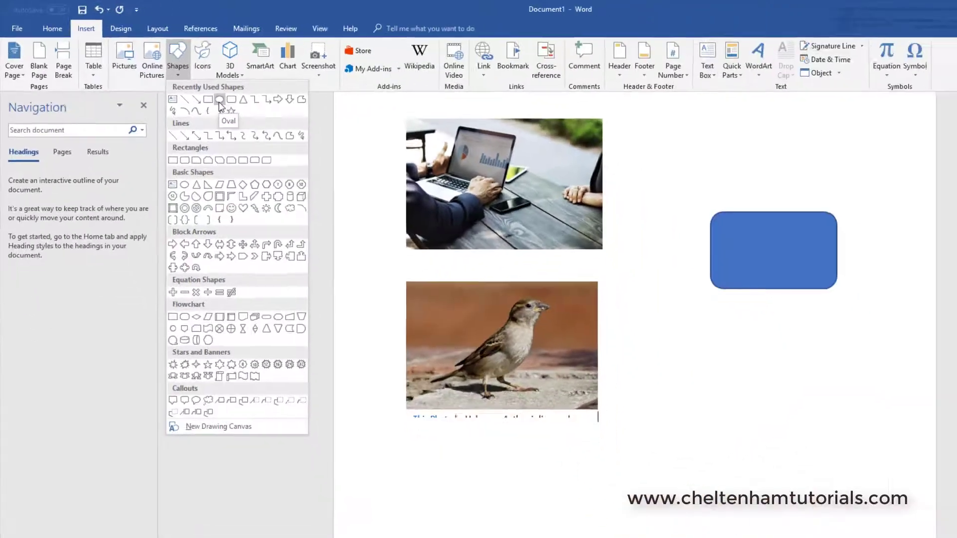
left_click(411, 189)
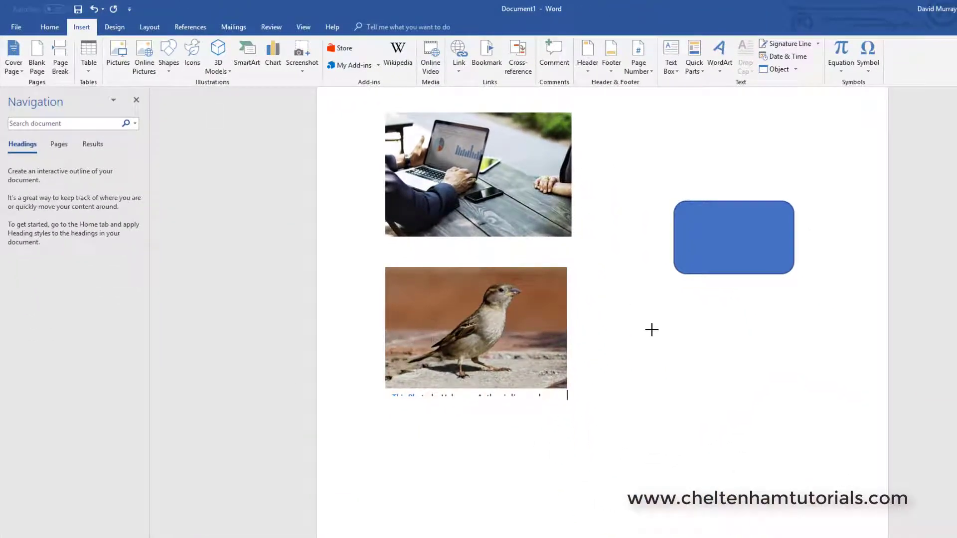
mouse_move(652, 330)
left_mouse_down()
mouse_move(799, 417)
mouse_move(716, 374)
mouse_move(776, 412)
mouse_move(708, 386)
left_mouse_up()
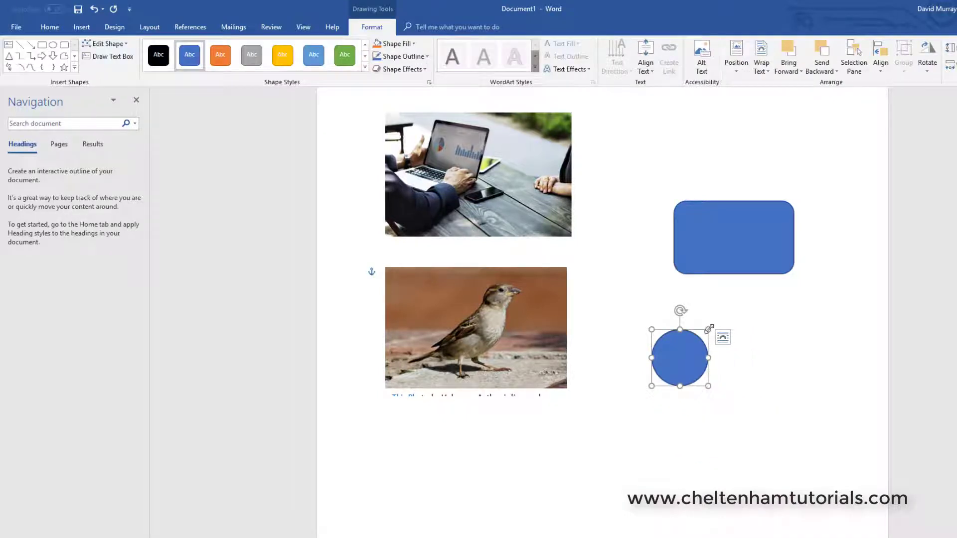
left_click_drag(708, 329, 773, 311)
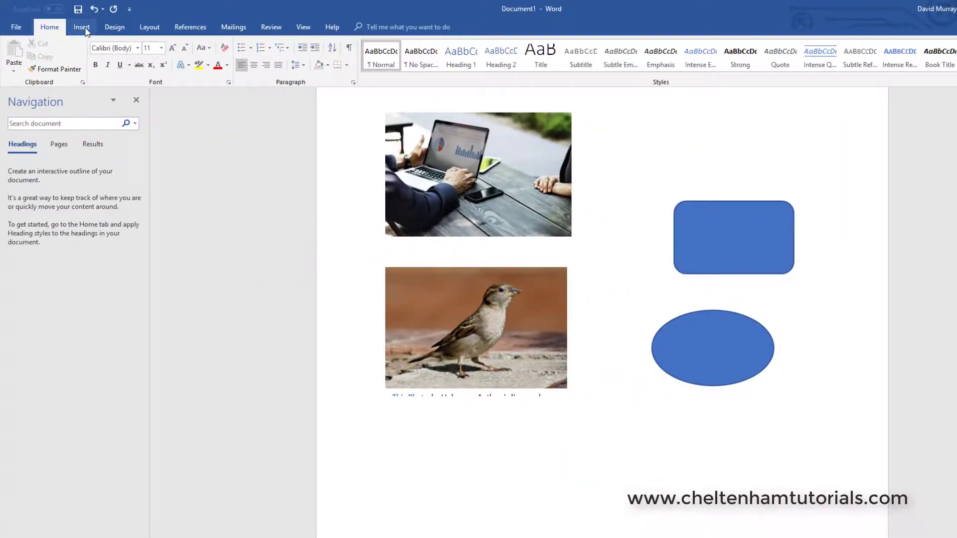
Insert the movie camera icon from the Arts category below the sparrow picture.
left_click(85, 31)
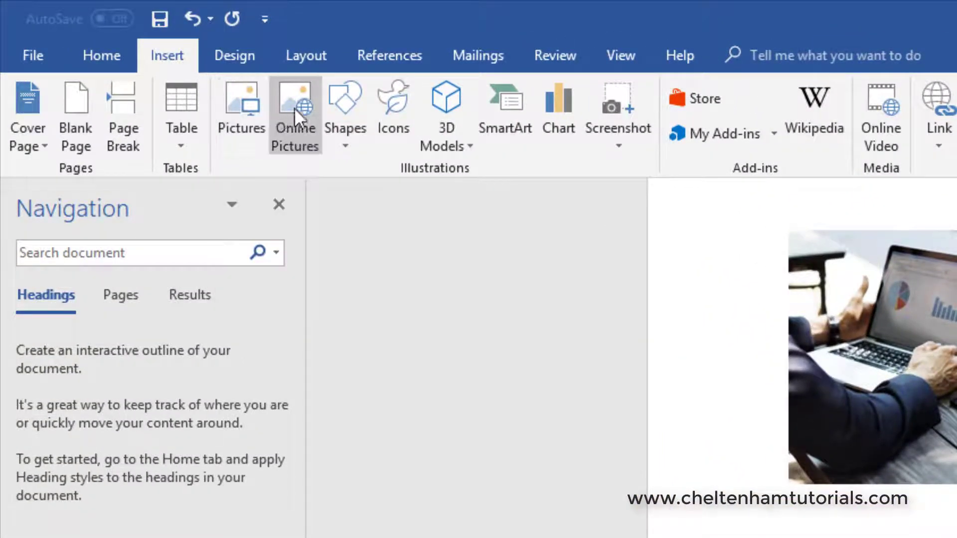
left_click(392, 103)
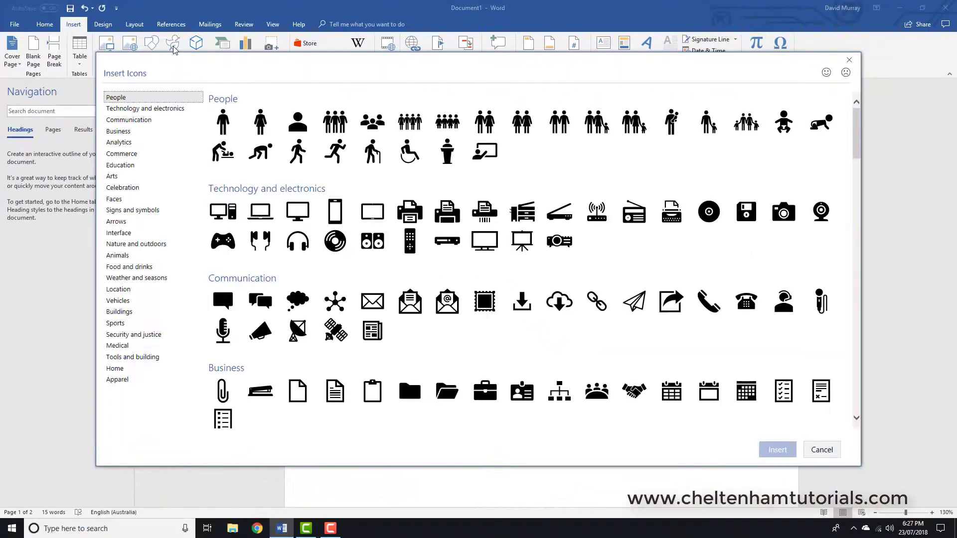
scroll(554, 288, "down", 3)
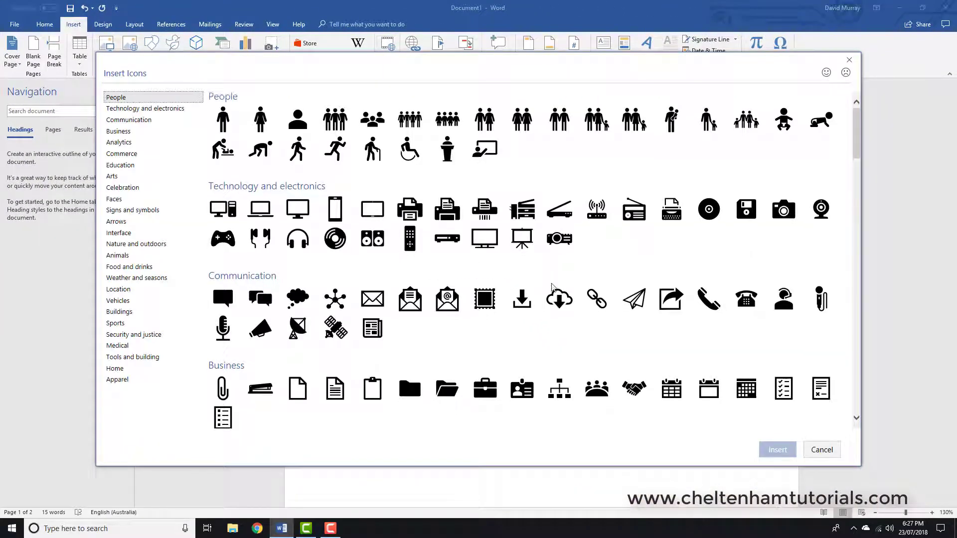
scroll(553, 288, "down", 6)
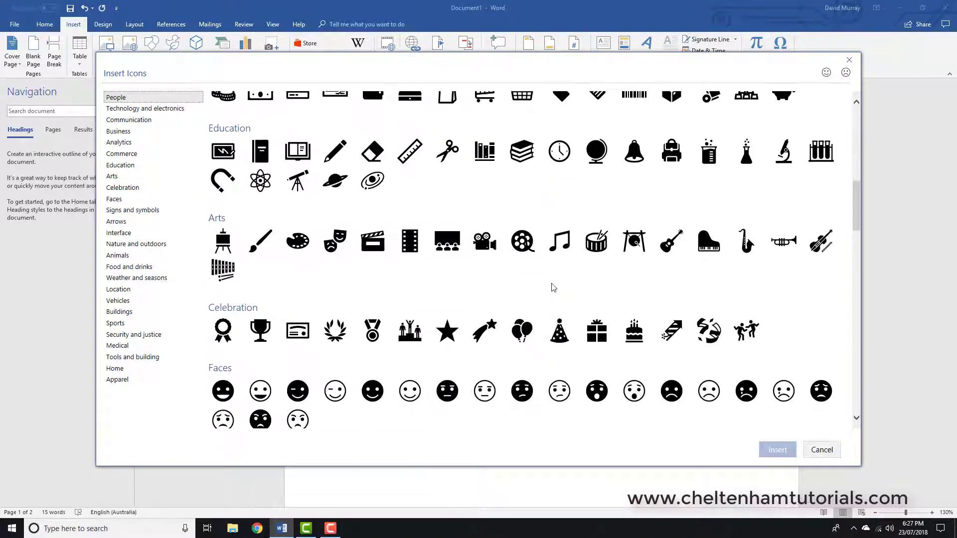
scroll(528, 259, "down", 1)
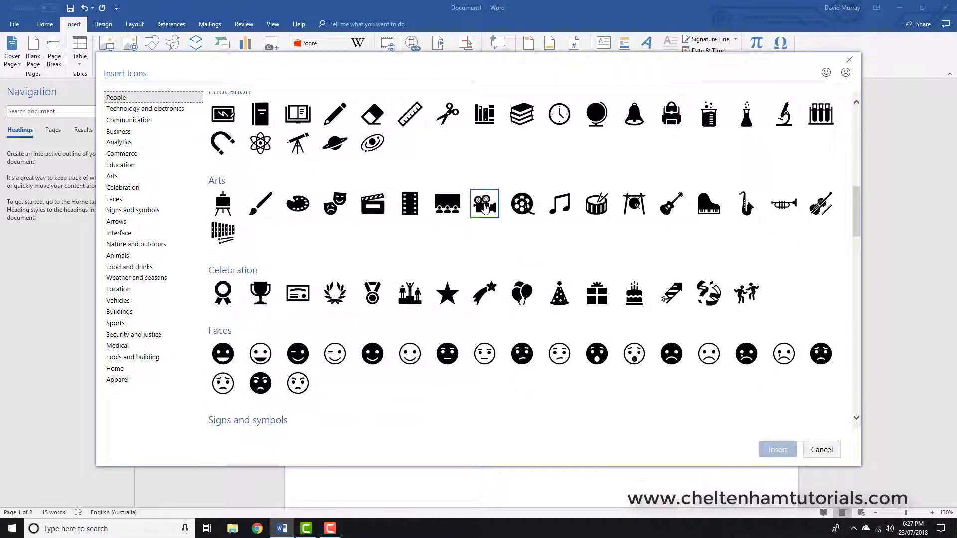
left_click(486, 209)
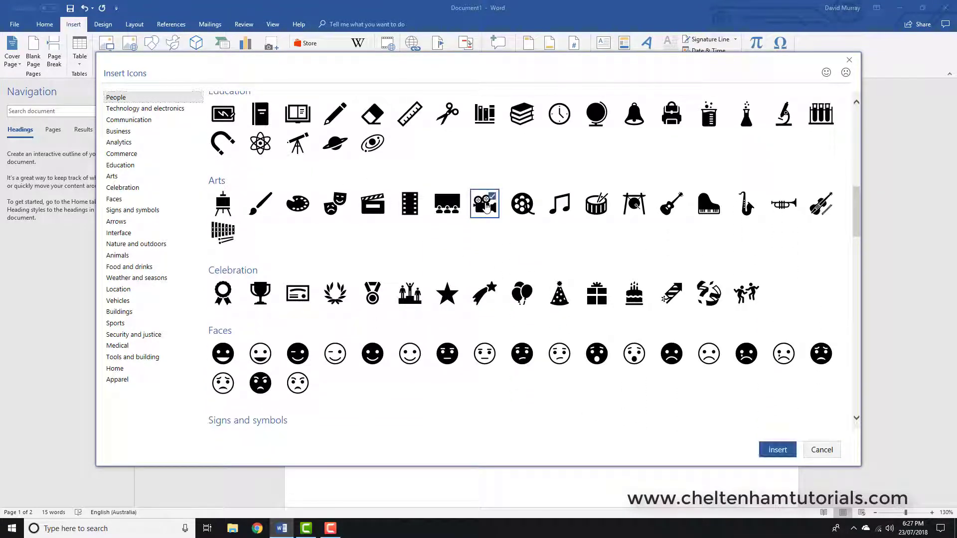
left_click(774, 451)
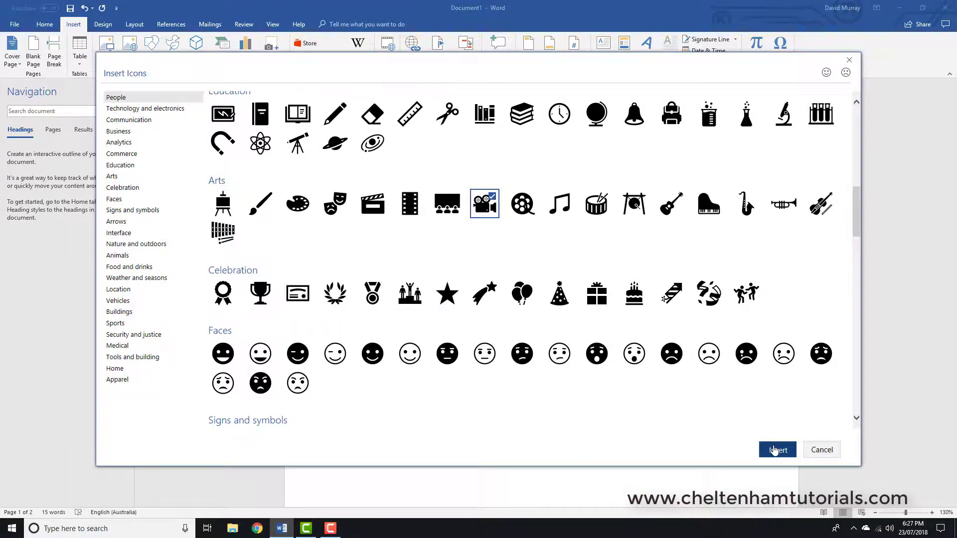
left_click(569, 436)
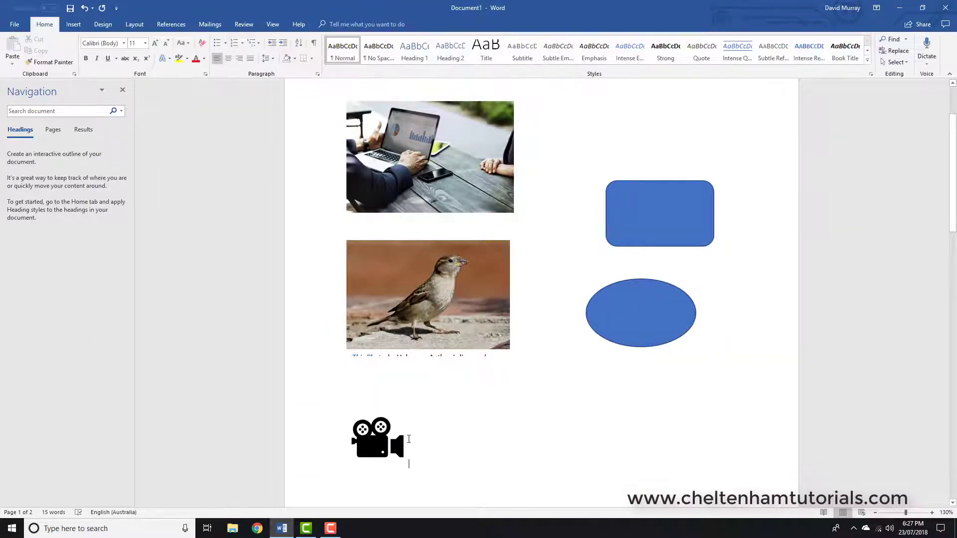
left_click(404, 441)
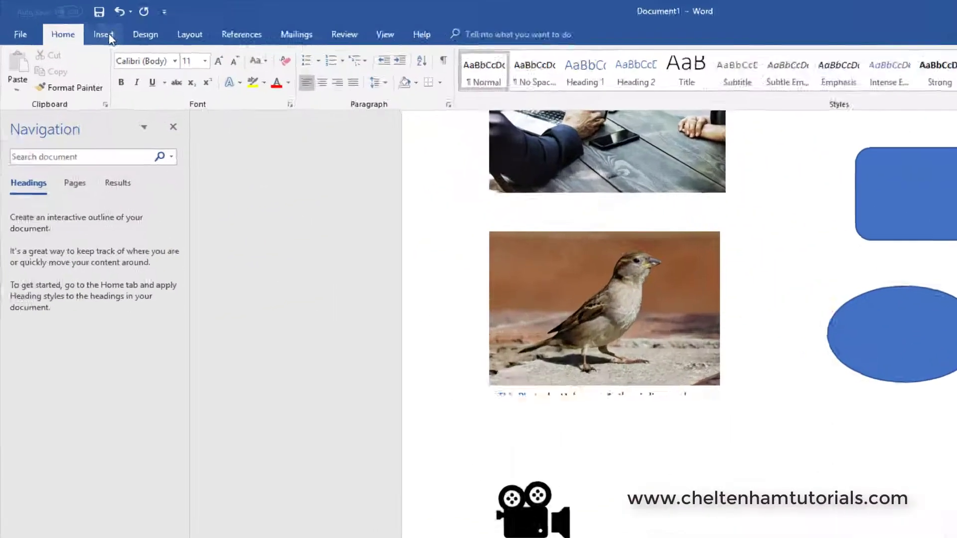
Insert the bee 3D model from Remix 3D's Bugs category below the camera icon, and rotate it to an angled view from above.
left_click(75, 24)
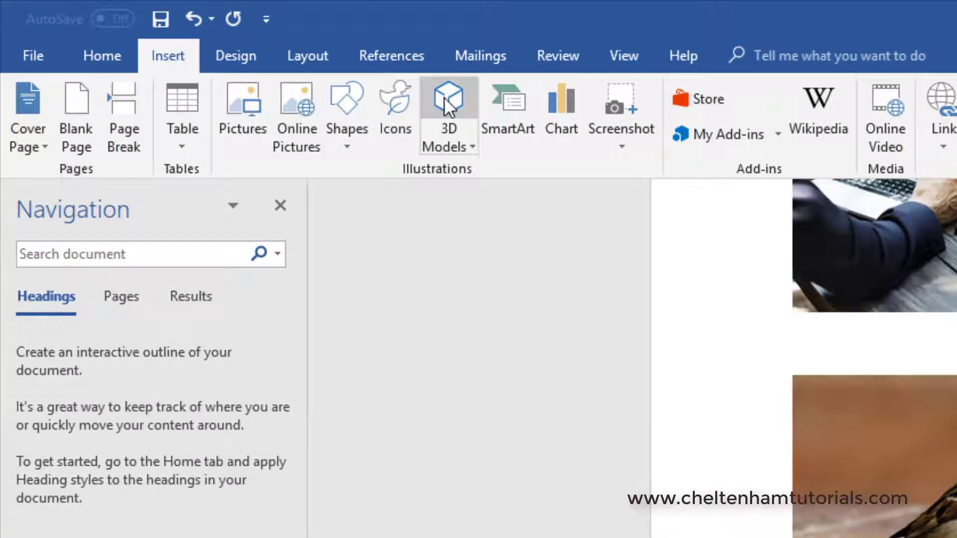
left_click(448, 99)
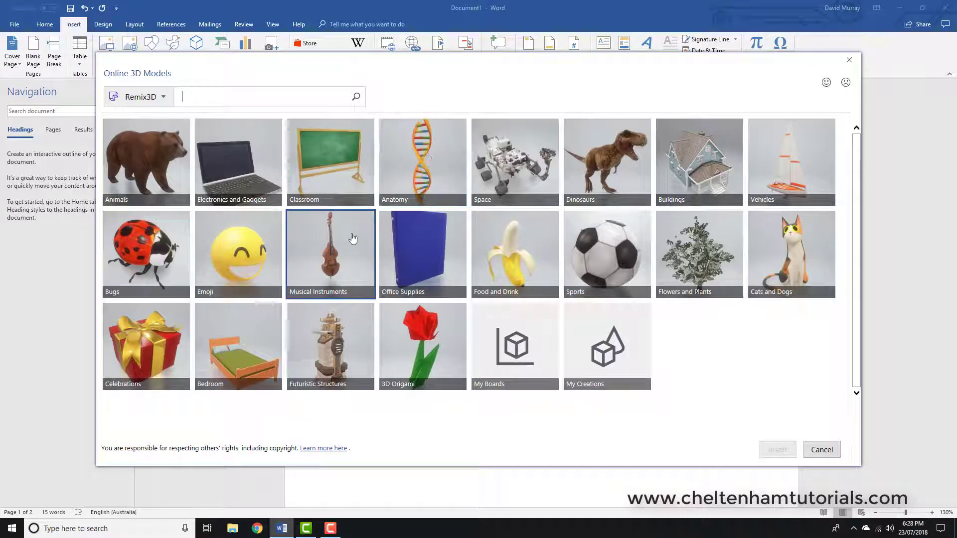
left_click(149, 256)
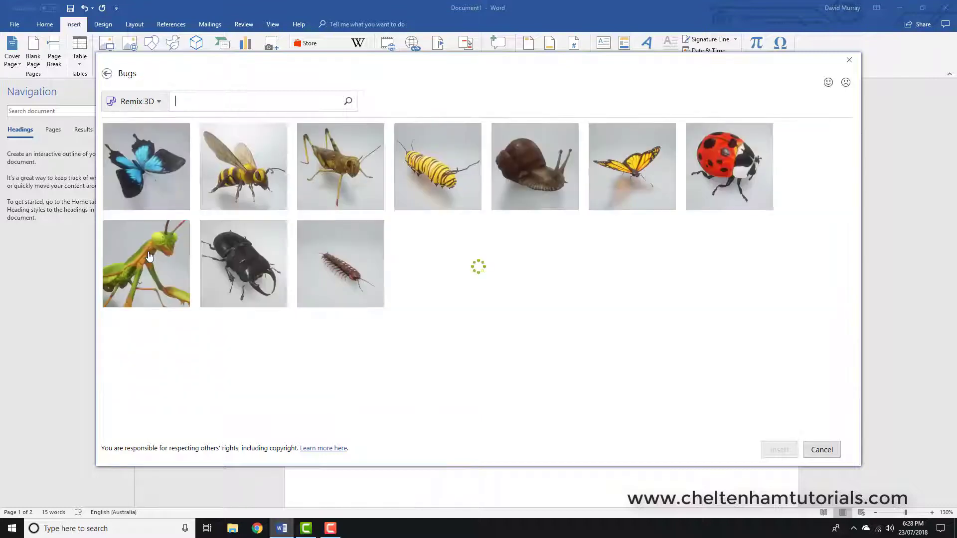
left_click(248, 180)
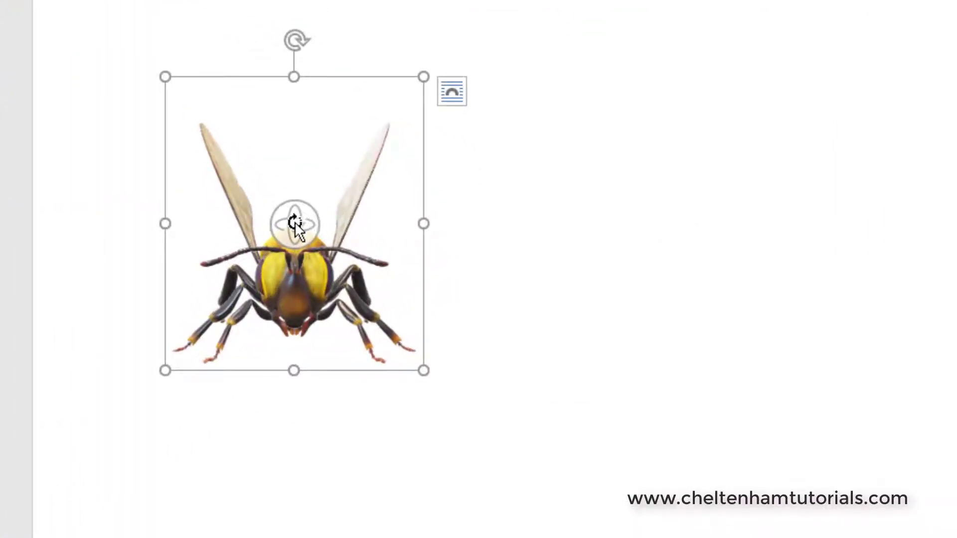
left_click_drag(296, 227, 422, 186)
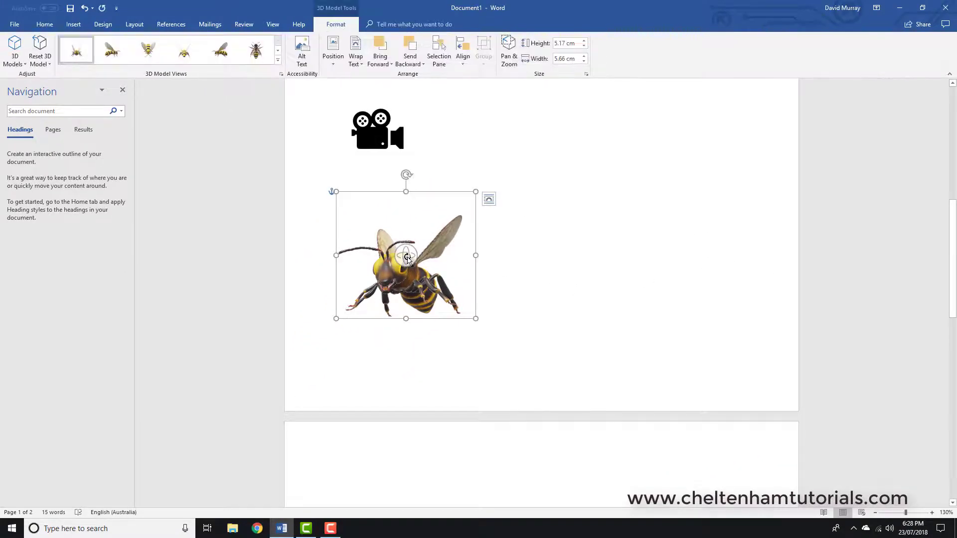
mouse_move(406, 256)
left_mouse_down()
mouse_move(436, 229)
mouse_move(412, 217)
mouse_move(434, 207)
mouse_move(451, 294)
mouse_move(419, 267)
left_mouse_up()
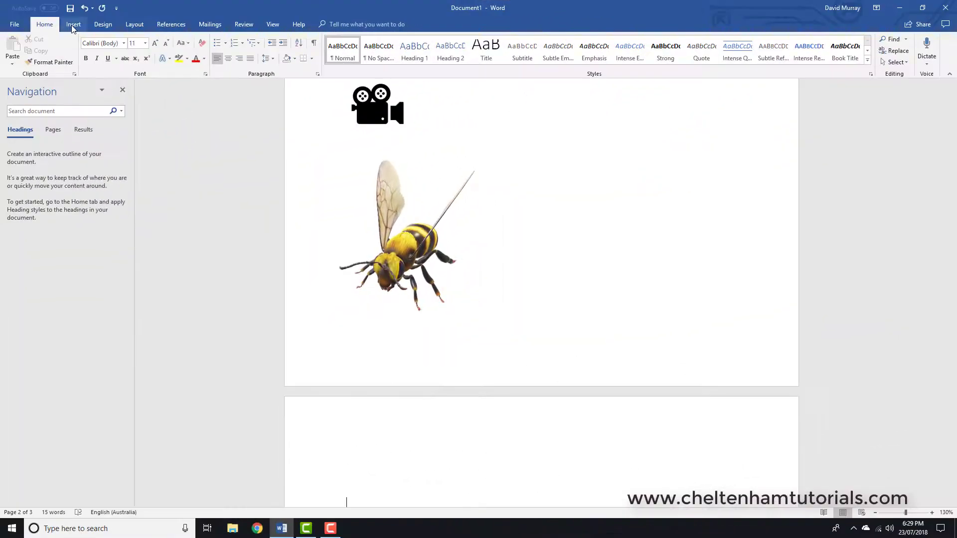
Insert a Pyramid List SmartArt graphic on the page after the bee model.
left_click(73, 24)
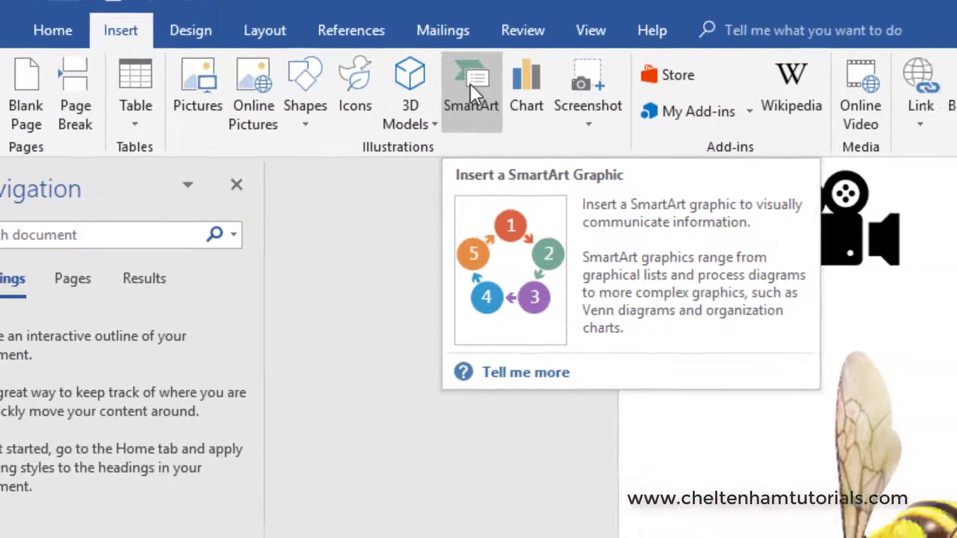
left_click(531, 112)
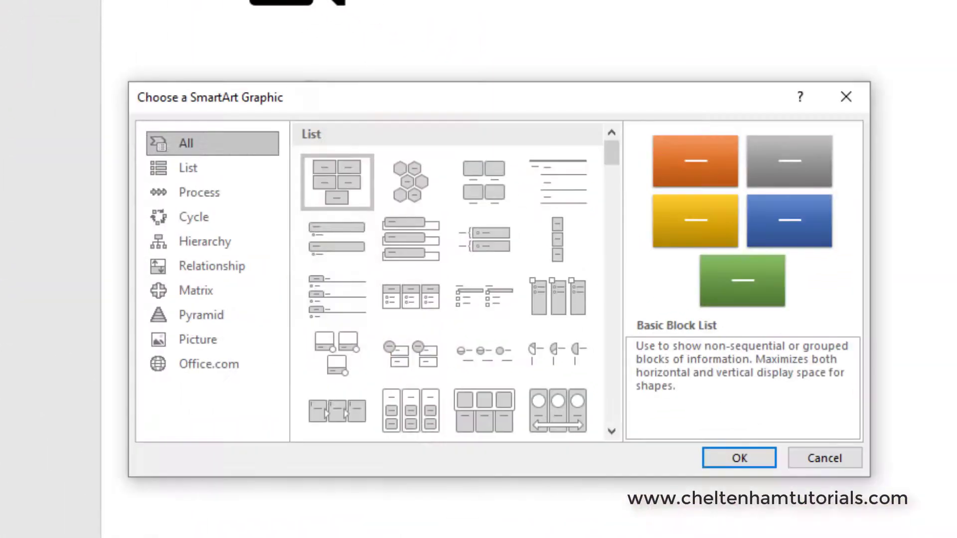
left_click_drag(609, 164, 645, 190)
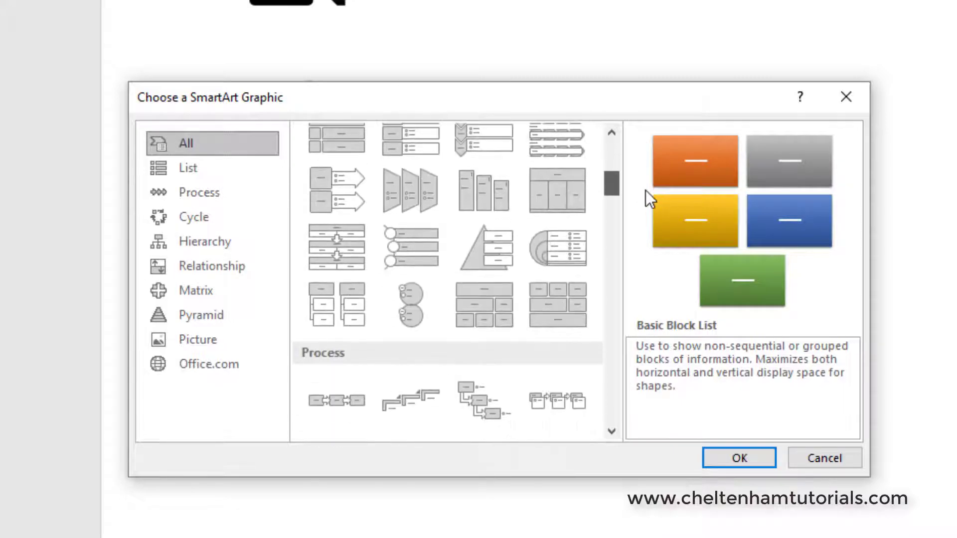
left_click(494, 248)
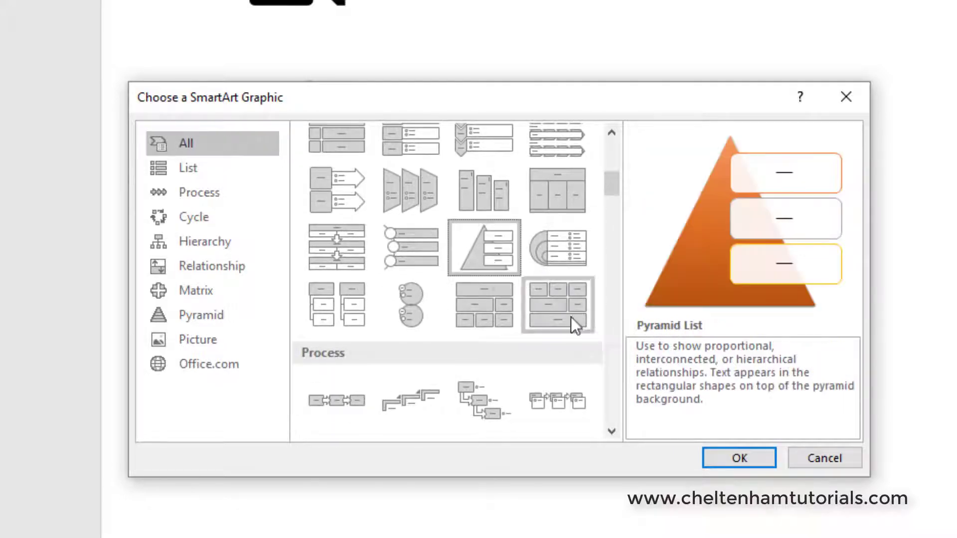
left_click(733, 459)
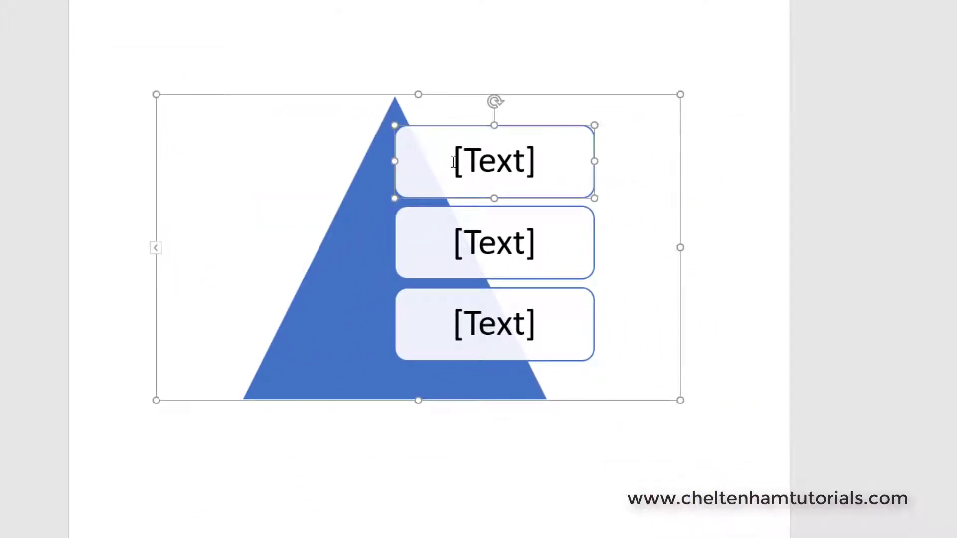
Fill the three text boxes of the pyramid graphic with One, Two and Three, from top to bottom.
left_click(486, 166)
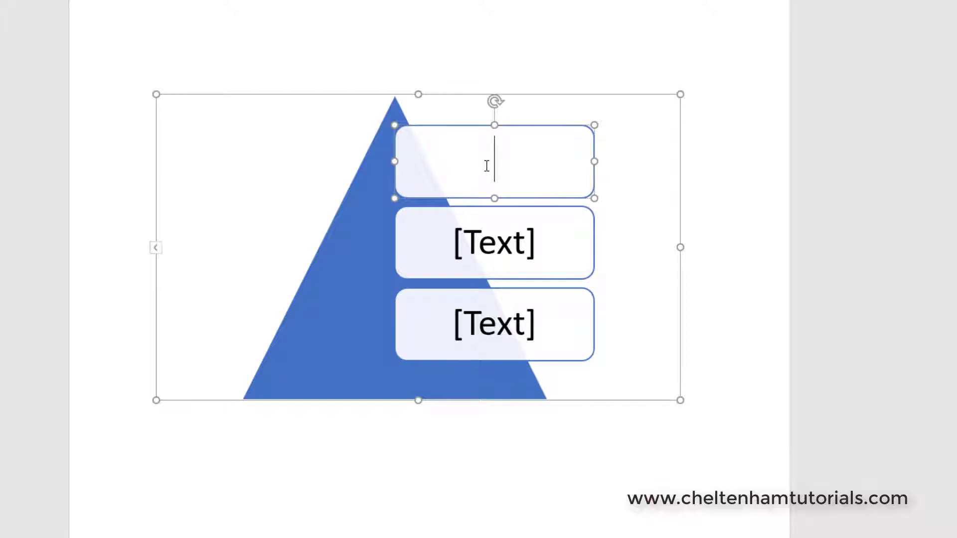
type("One")
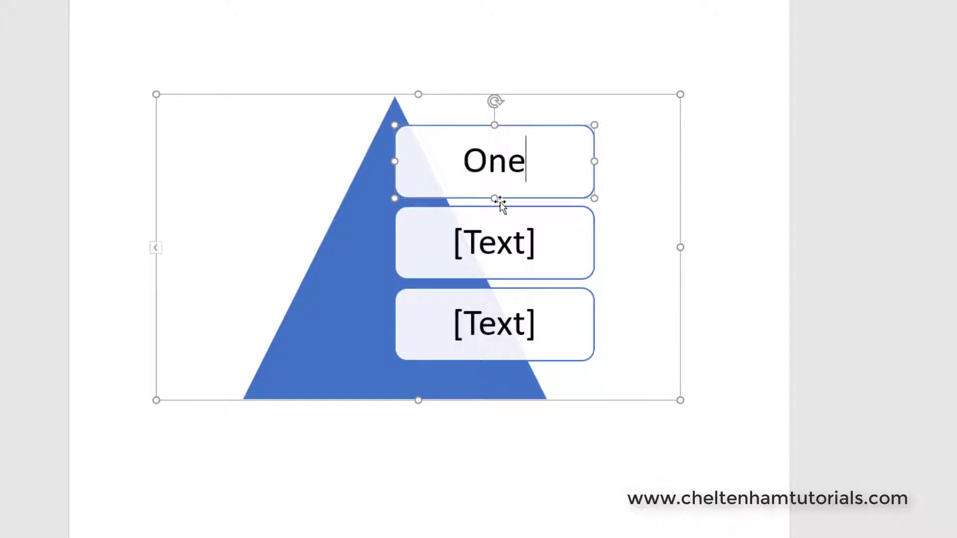
left_click(498, 236)
type("Two")
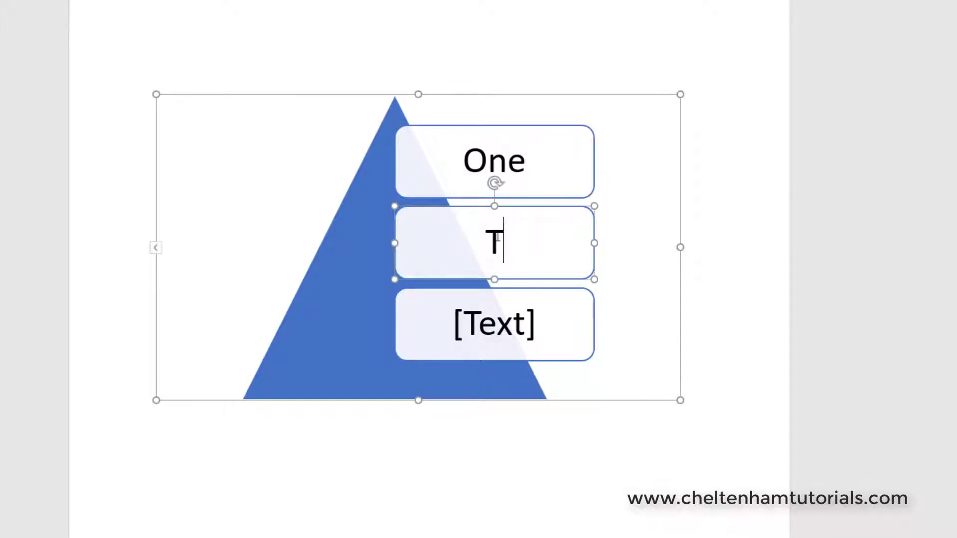
left_click(502, 321)
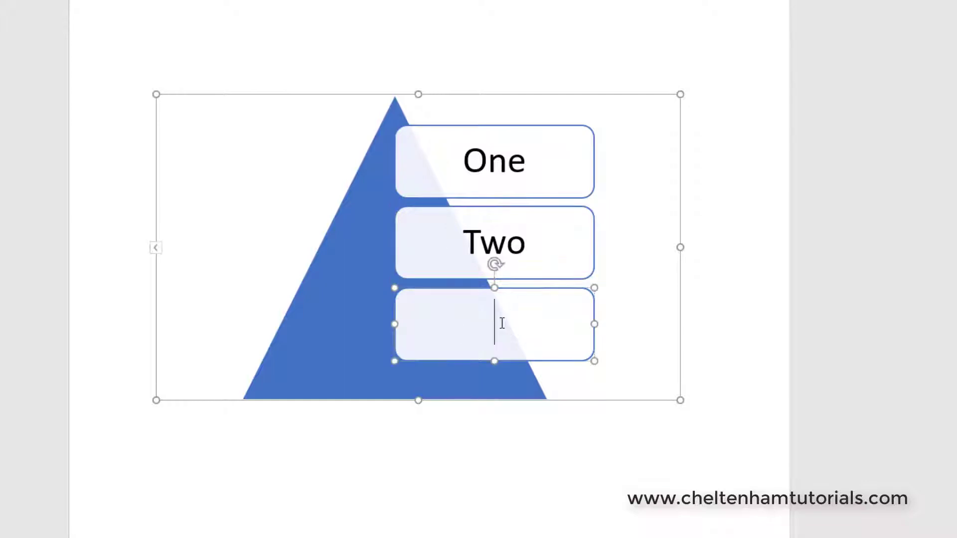
type("Three")
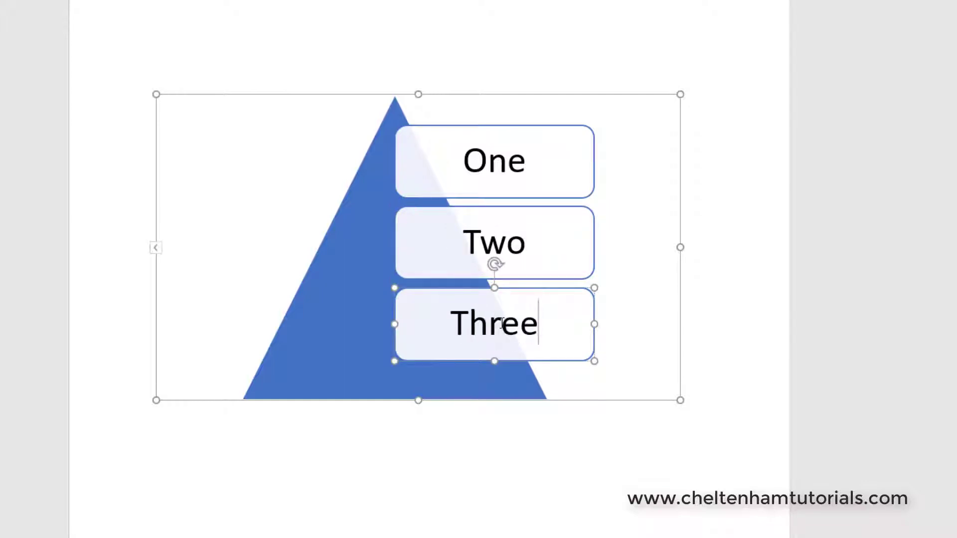
left_click(503, 478)
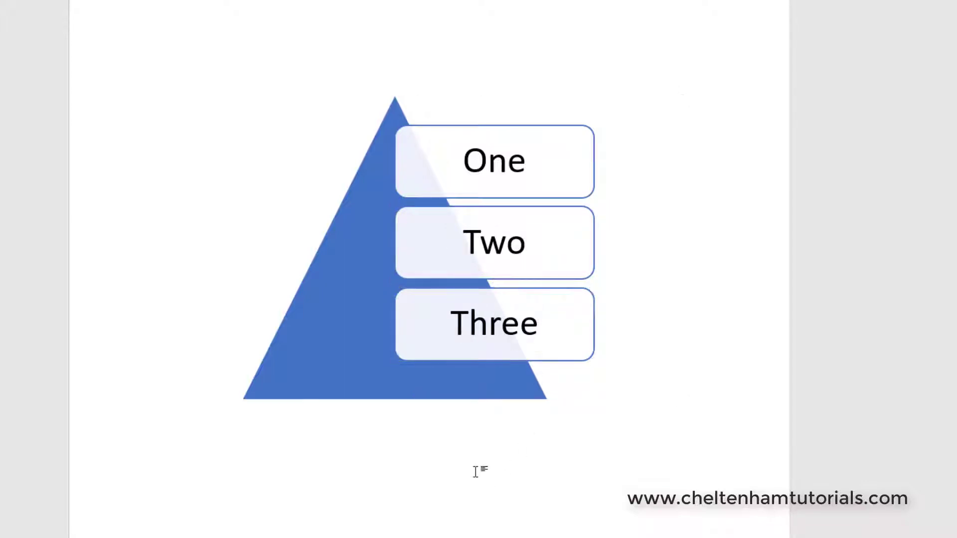
Insert a Continuous Cycle SmartArt graphic below the pyramid graphic.
scroll(392, 424, "down", 3)
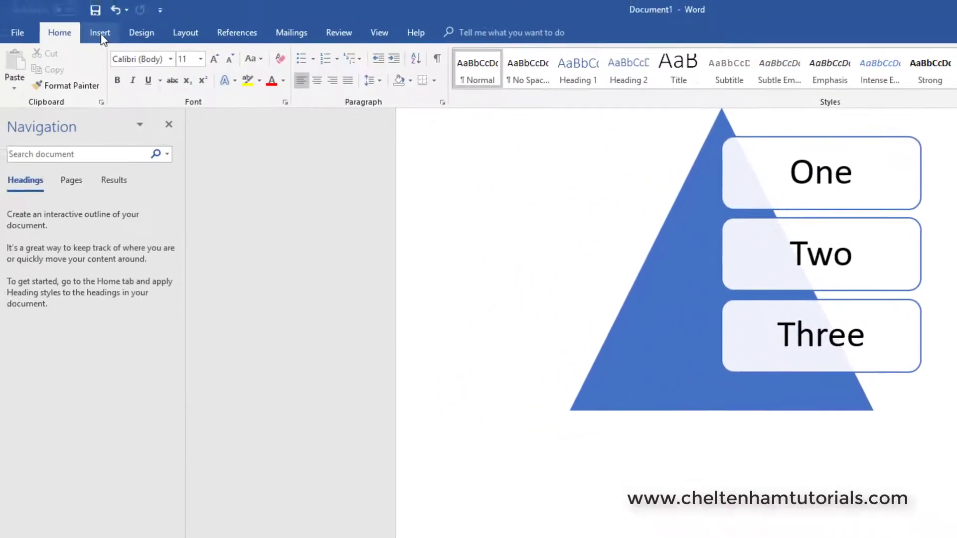
left_click(101, 33)
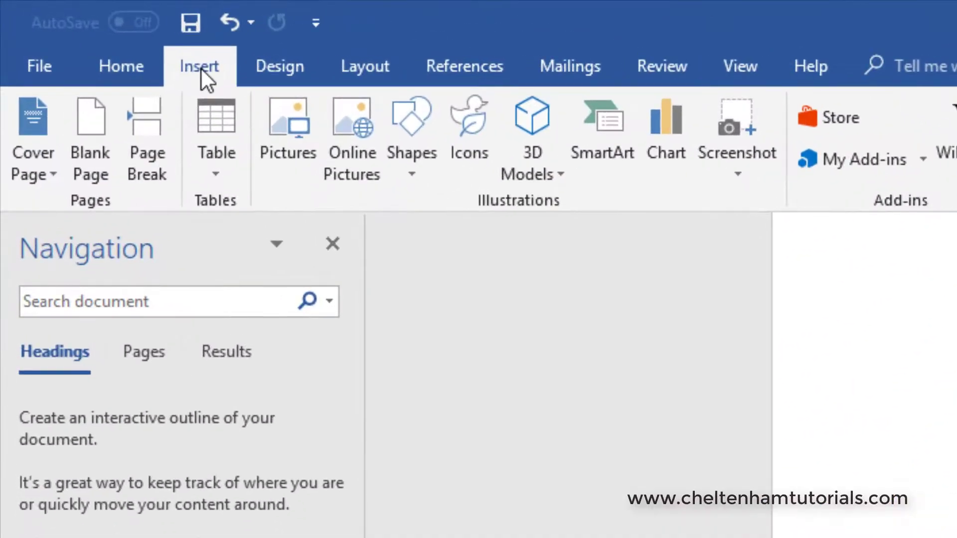
left_click(612, 140)
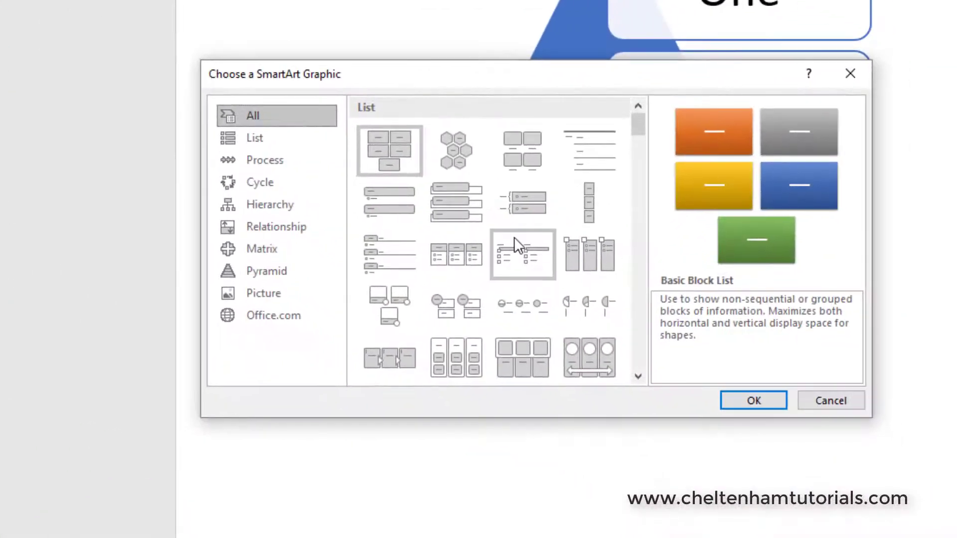
scroll(514, 238, "down", 4)
scroll(513, 237, "down", 3)
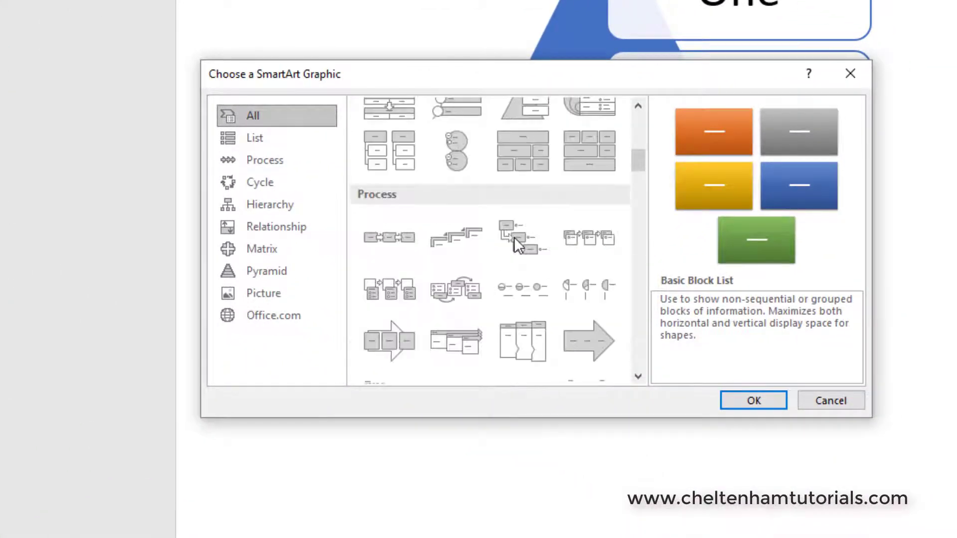
scroll(522, 237, "down", 2)
scroll(557, 228, "down", 3)
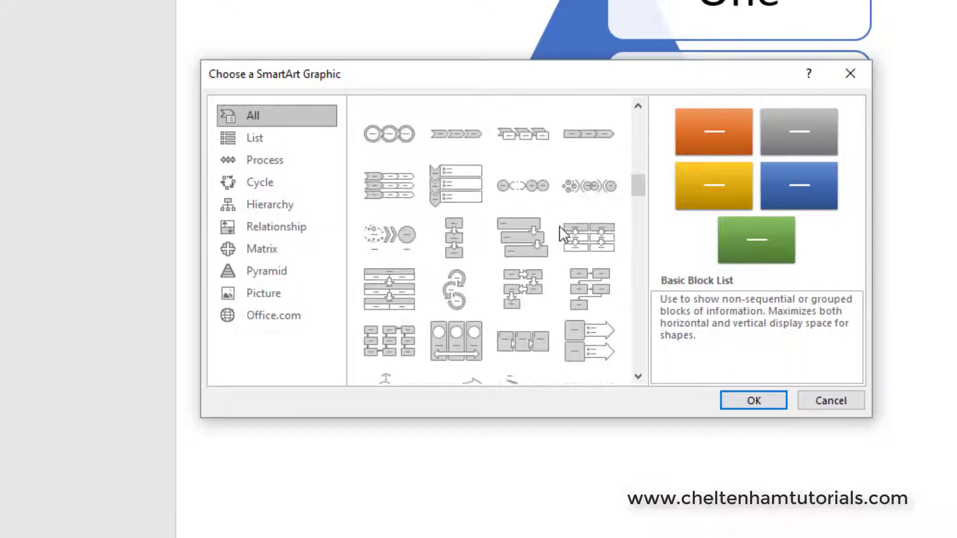
left_click_drag(645, 184, 639, 216)
left_click(385, 230)
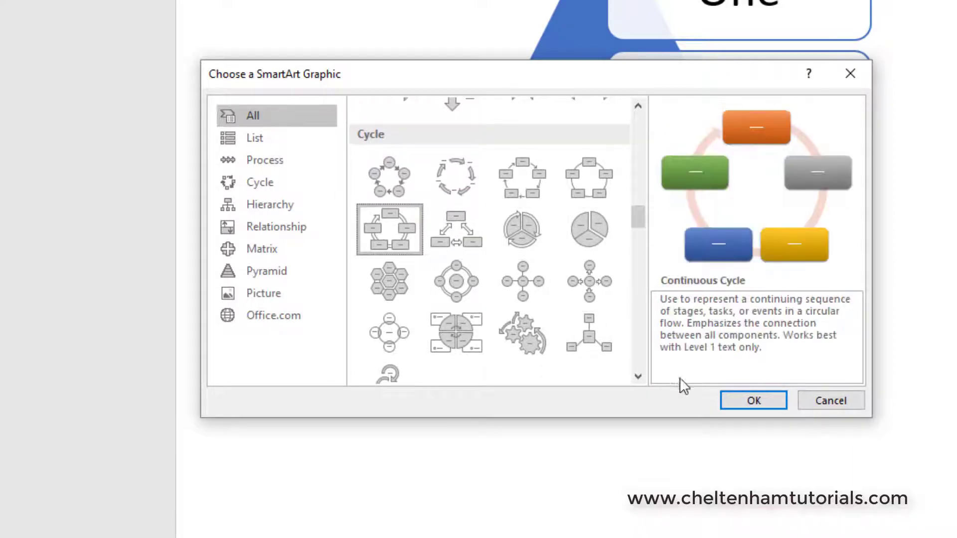
left_click(741, 401)
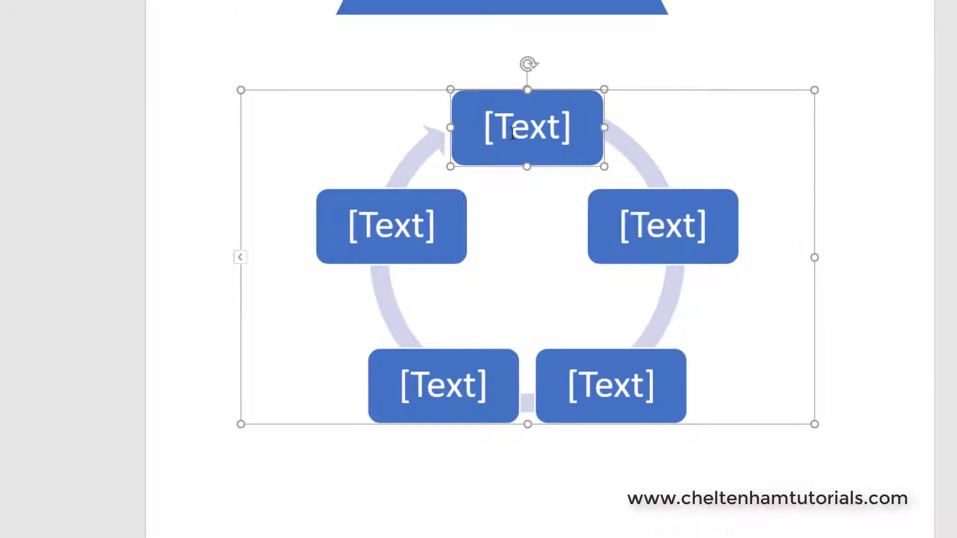
Fill the cycle's five boxes clockwise from the uppermost one with one, two, three, four and five.
left_click(513, 133)
type("one")
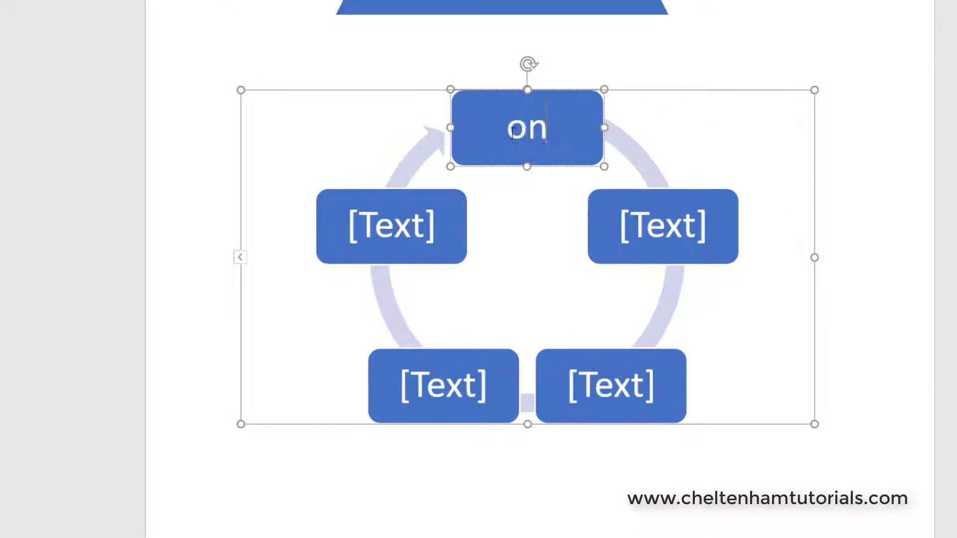
left_click(639, 230)
type("two")
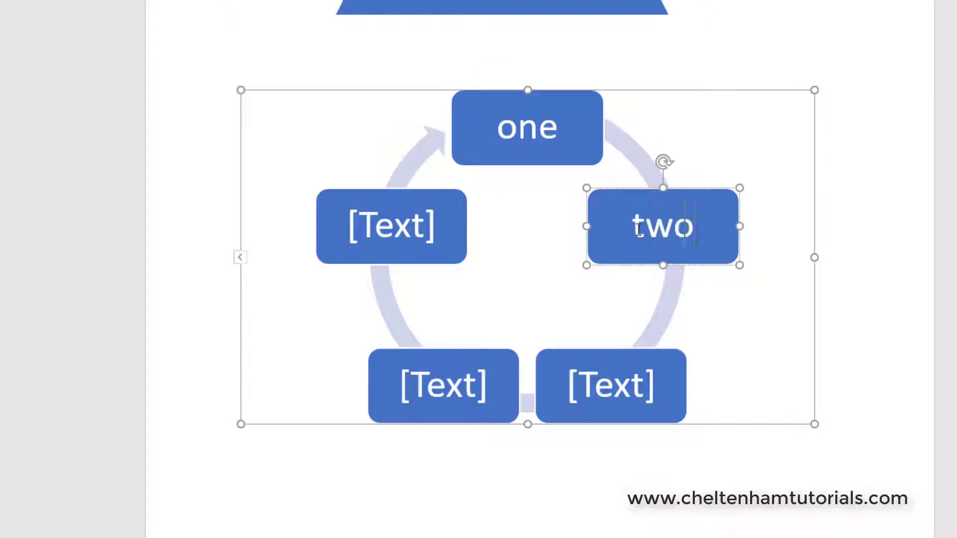
left_click(604, 389)
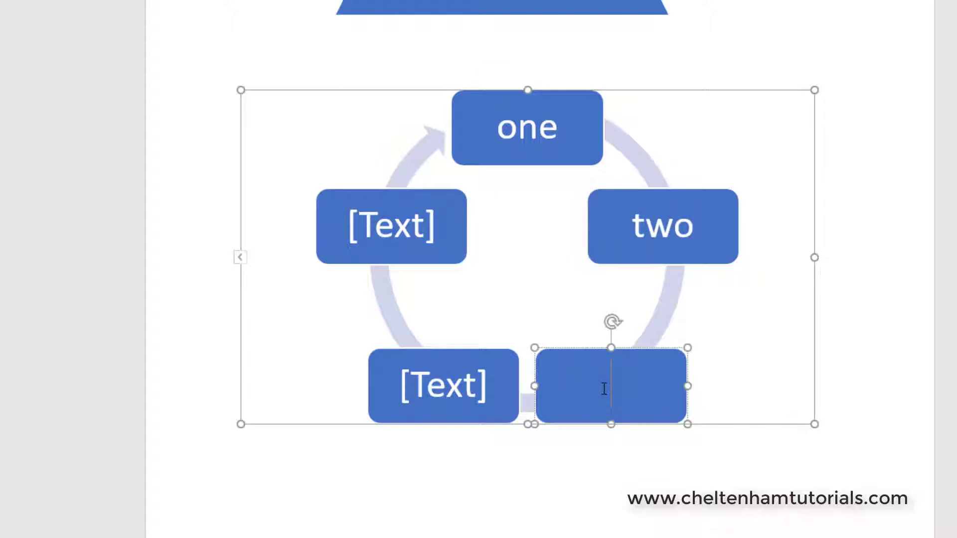
type("three")
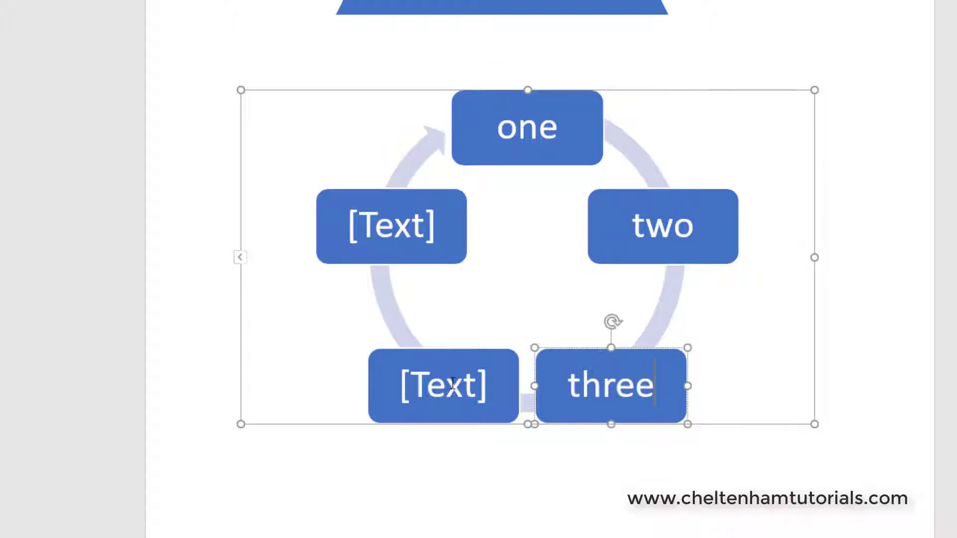
left_click(453, 384)
type("four")
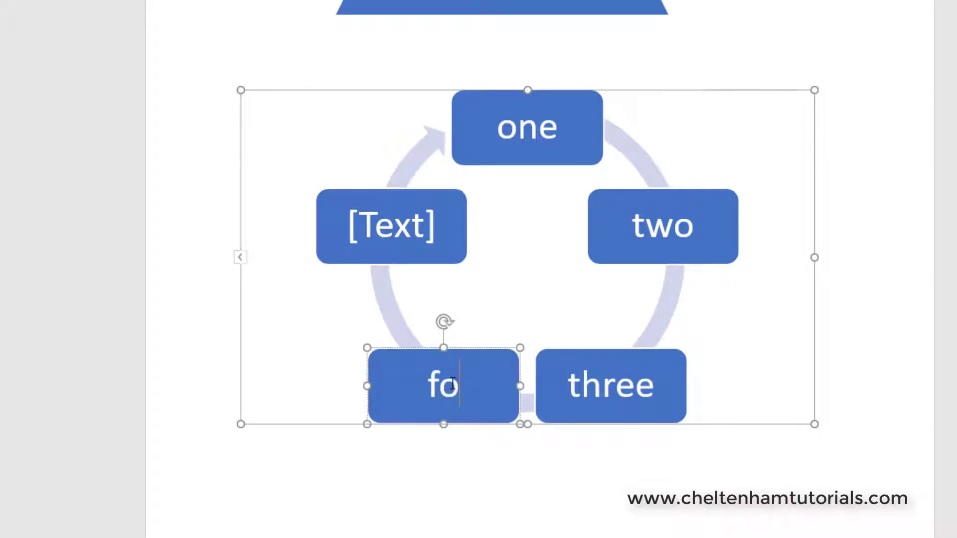
left_click(382, 231)
type("five")
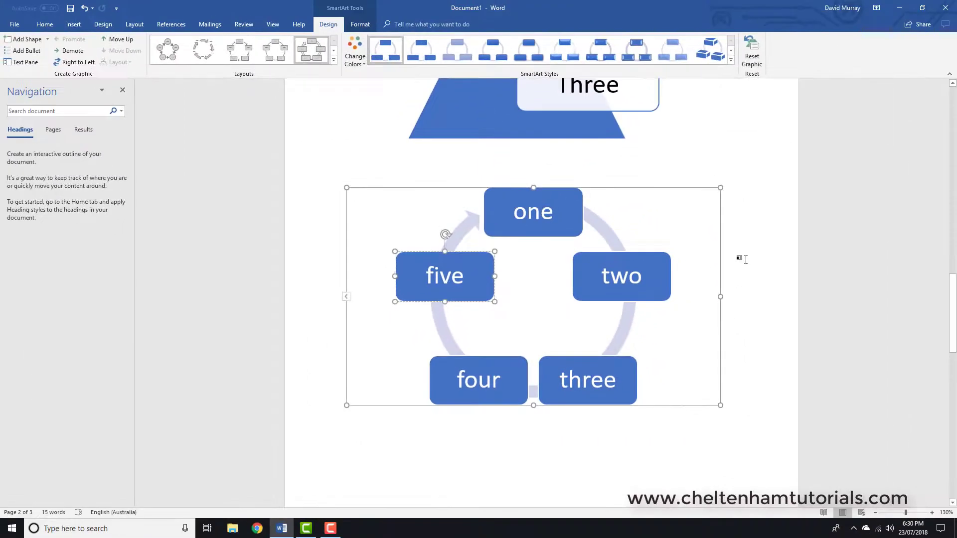
Insert a Clustered Column chart after the cycle graphic.
left_click(743, 260)
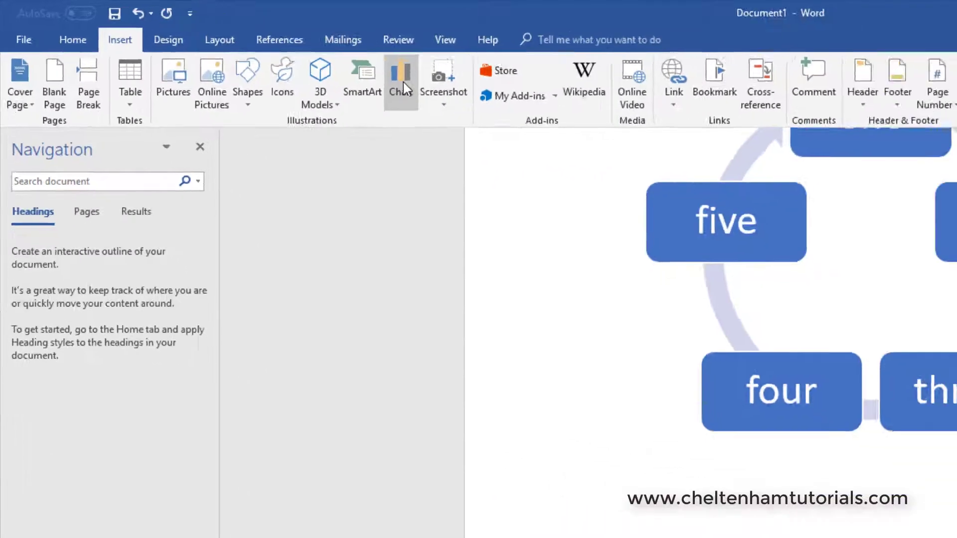
left_click(403, 83)
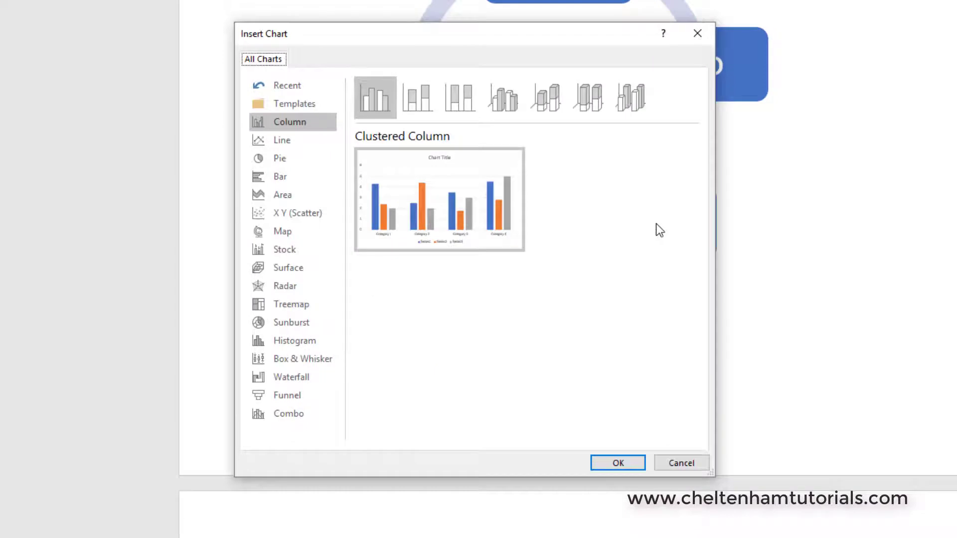
left_click(292, 159)
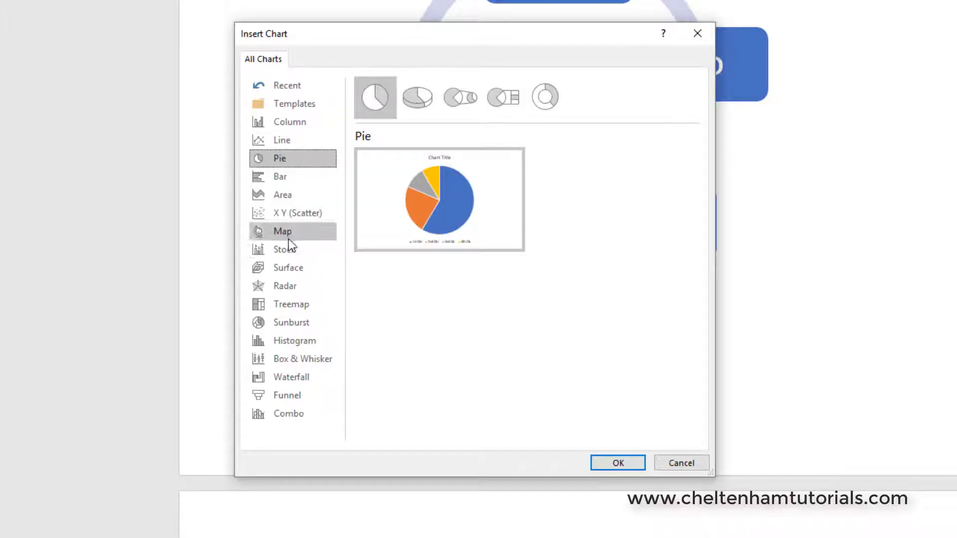
left_click(289, 269)
left_click(292, 288)
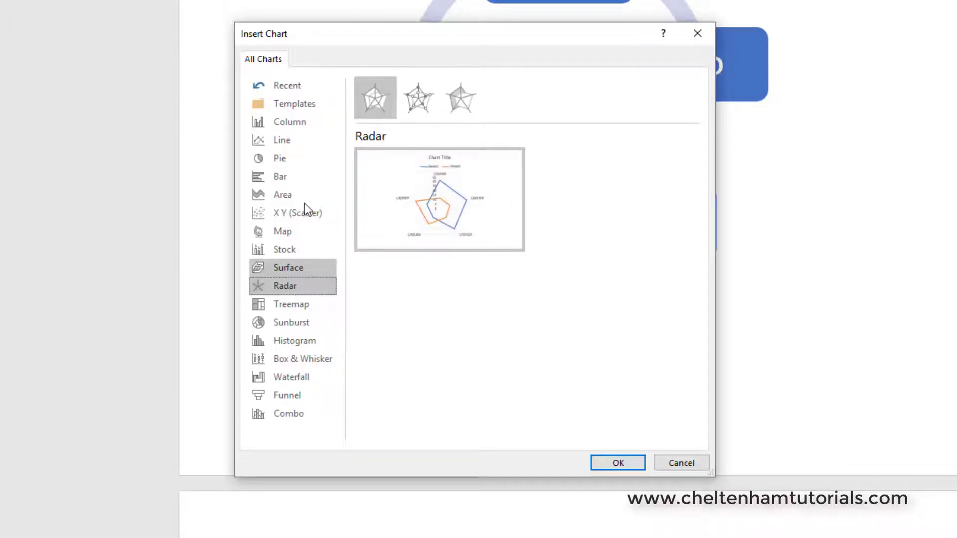
left_click(295, 128)
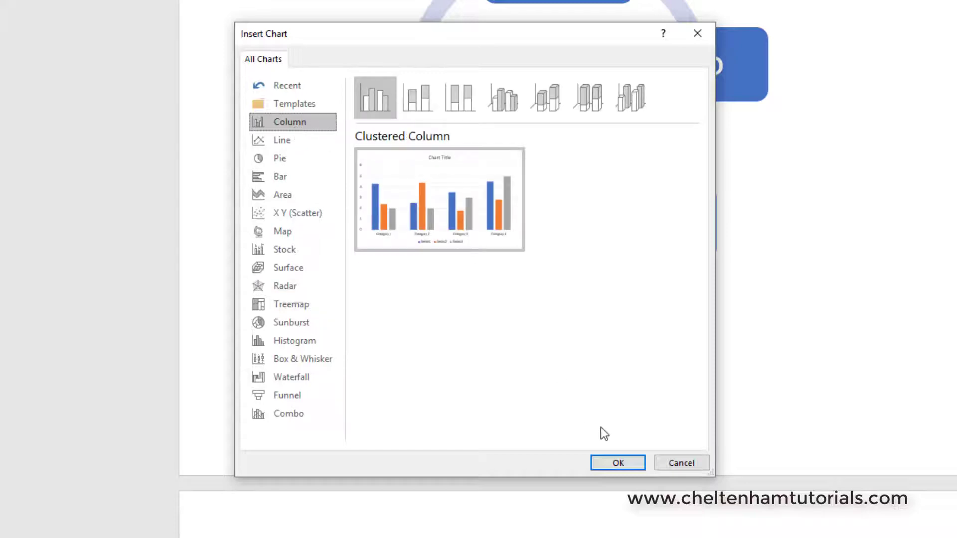
left_click(621, 463)
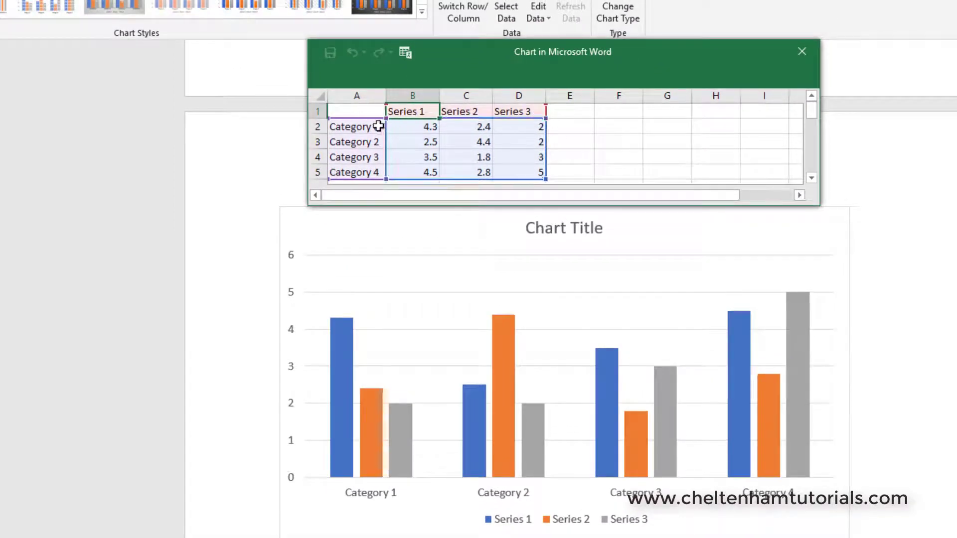
Rename the three series headings in cells B1 to D1 of the chart data as 2018, 2017 and 2016.
double_click(405, 111)
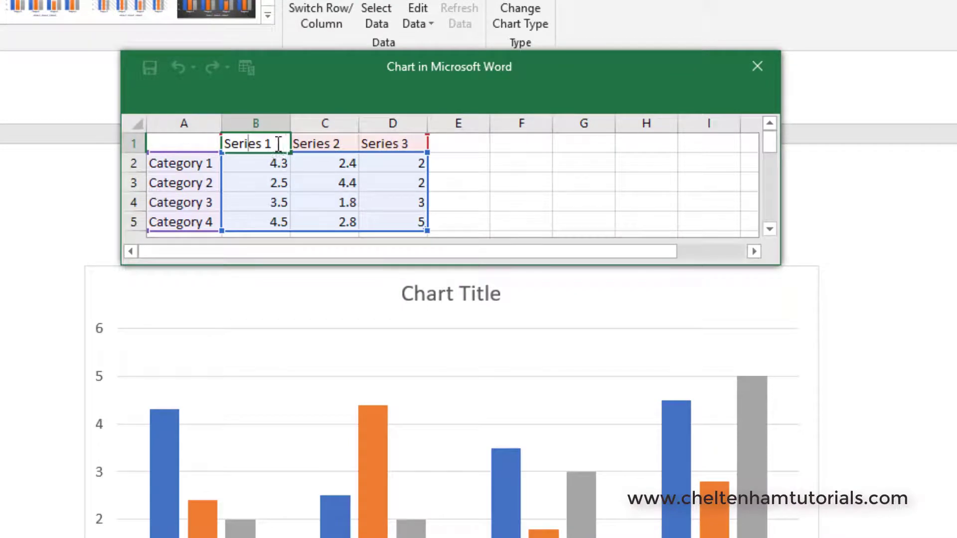
left_click_drag(276, 144, 186, 128)
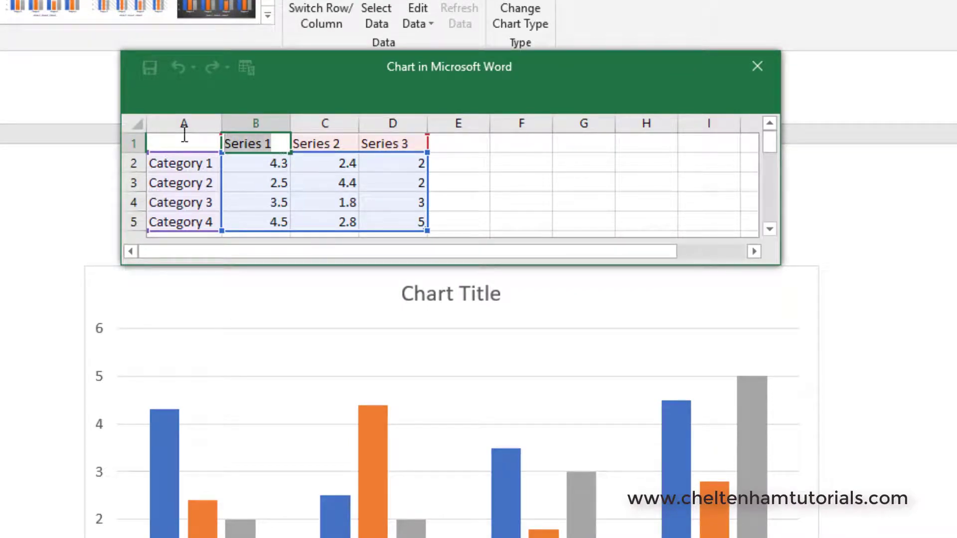
type("2018")
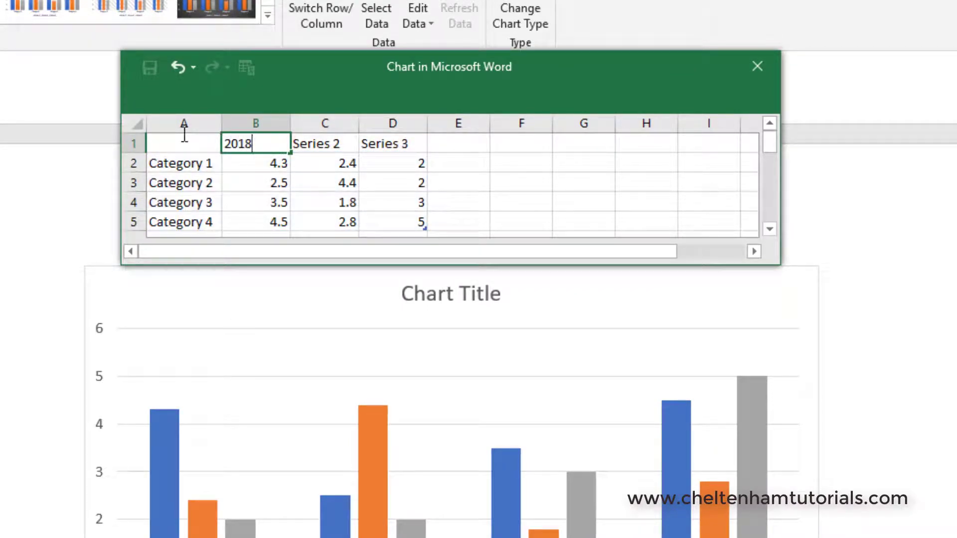
left_click(313, 145)
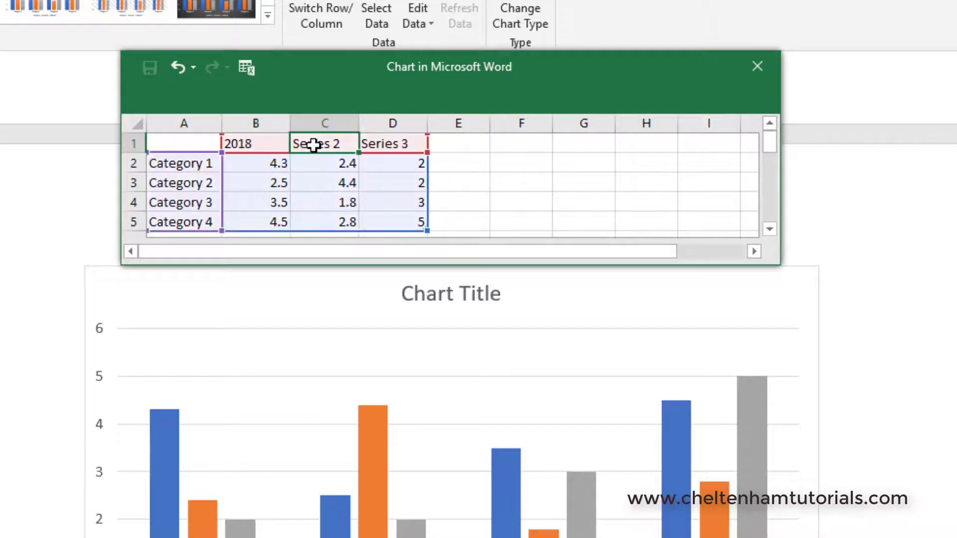
type("20")
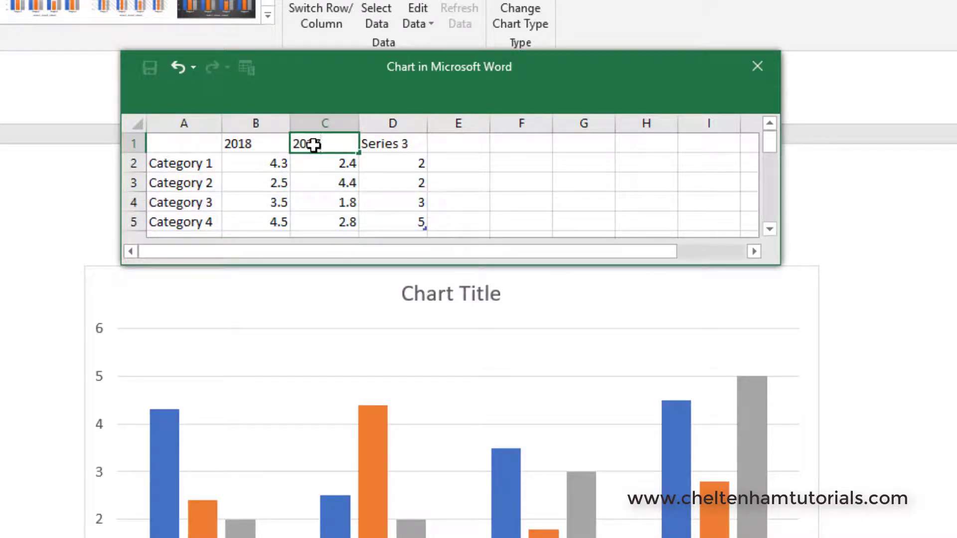
type("17")
left_click(387, 146)
type("2")
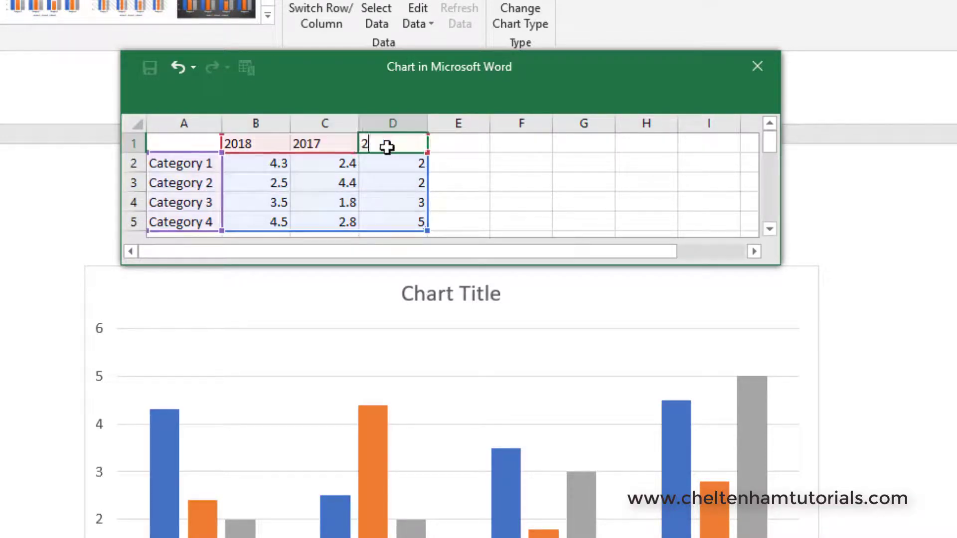
type("016")
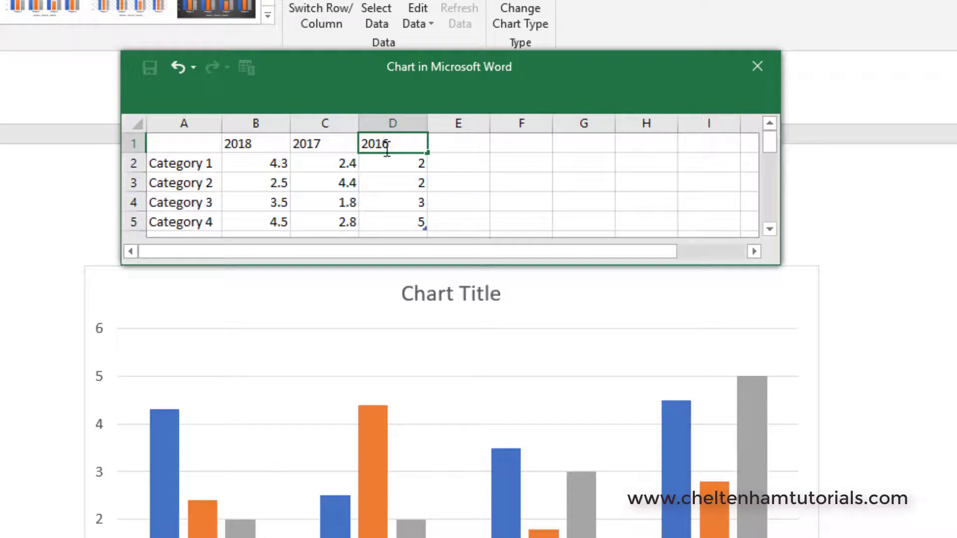
Rename the four categories in cells A2 to A5 of the chart data as North, South, East and West.
left_click(171, 167)
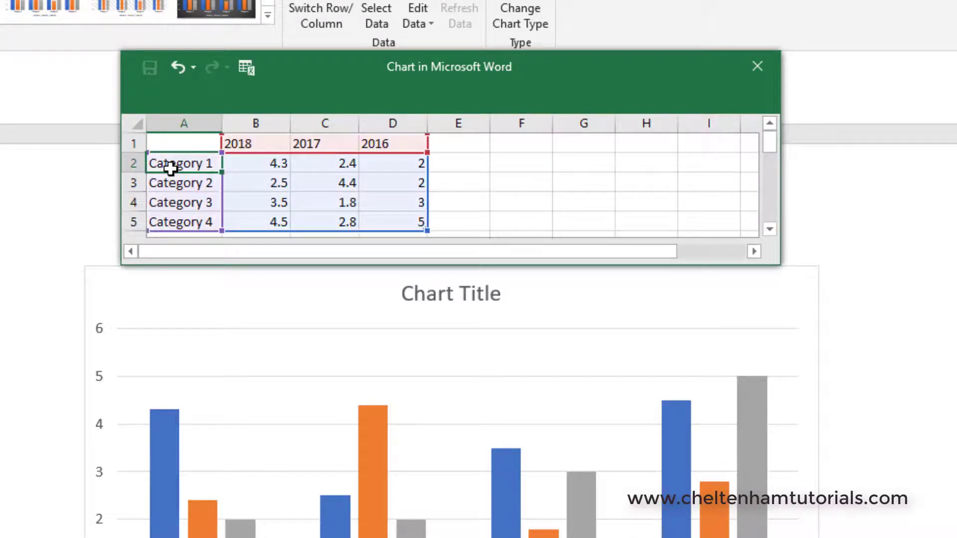
type("North")
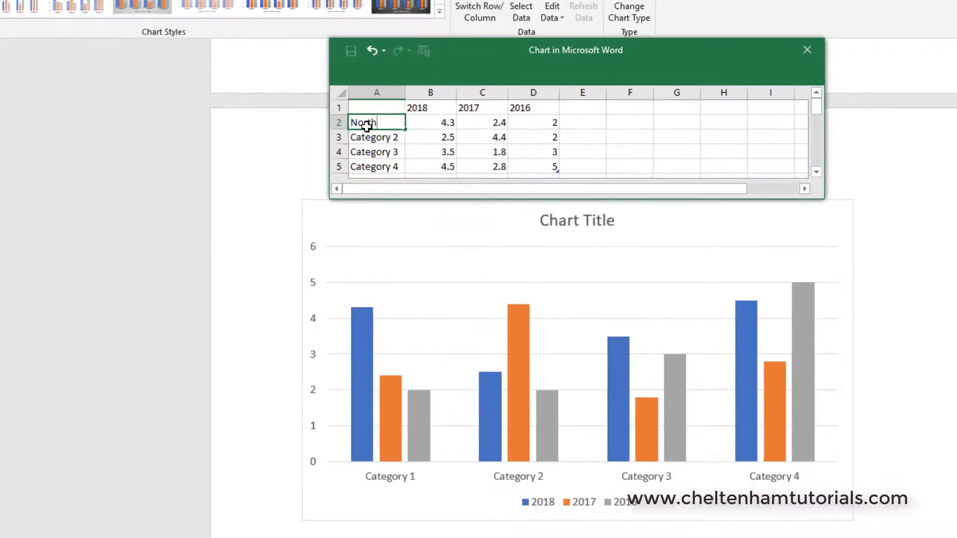
left_click(364, 140)
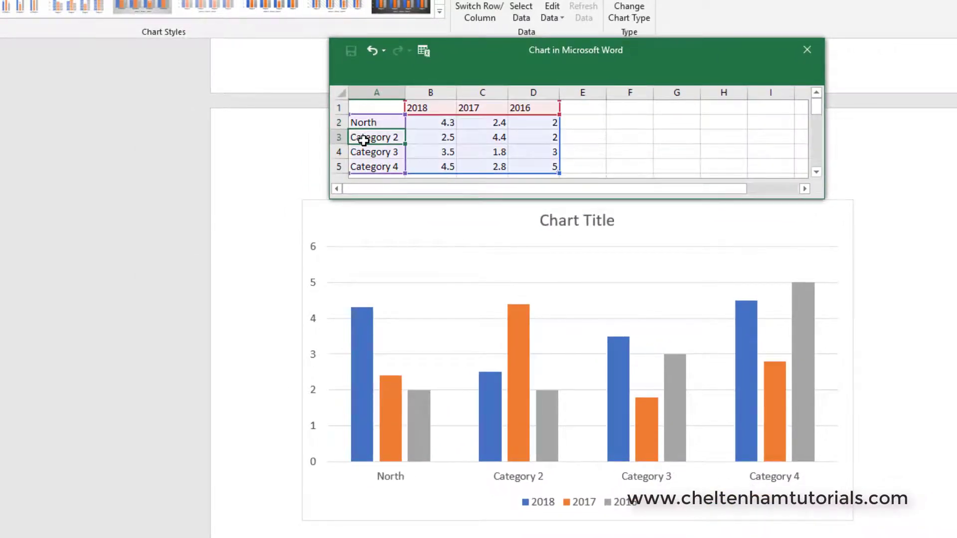
type("South")
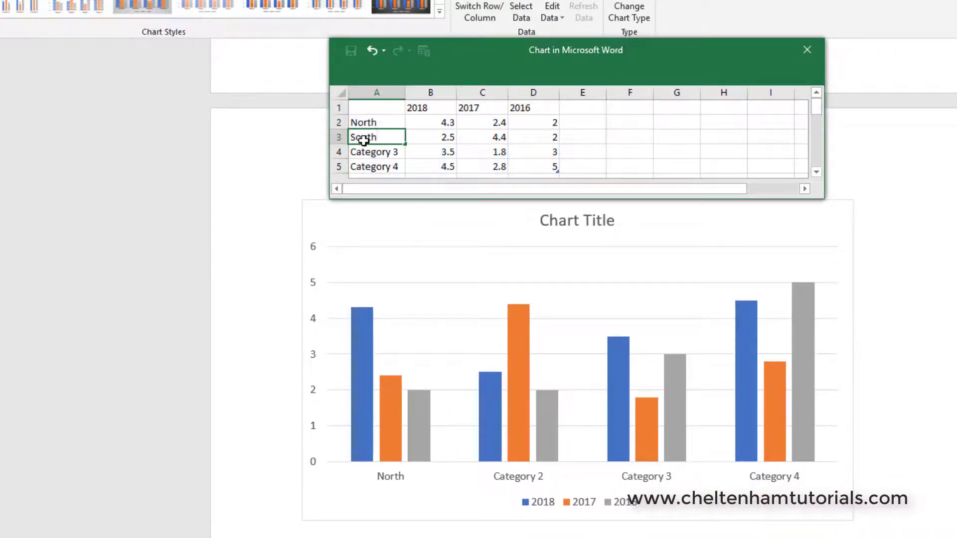
left_click(380, 156)
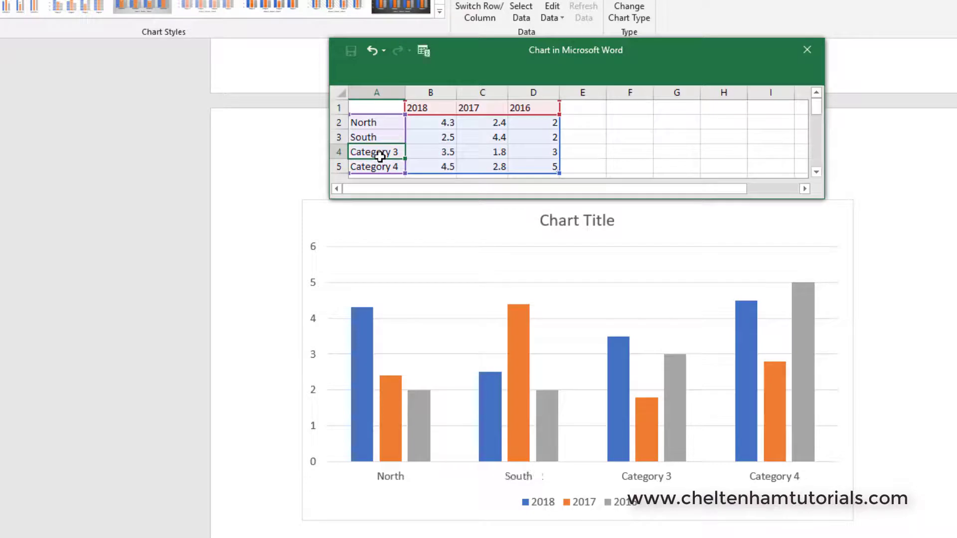
type("Ea")
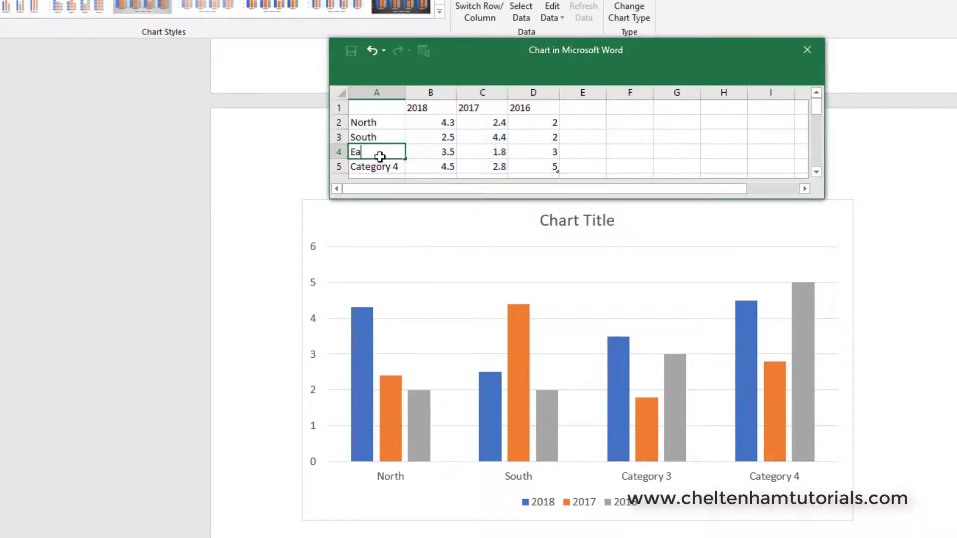
type("st")
left_click(379, 167)
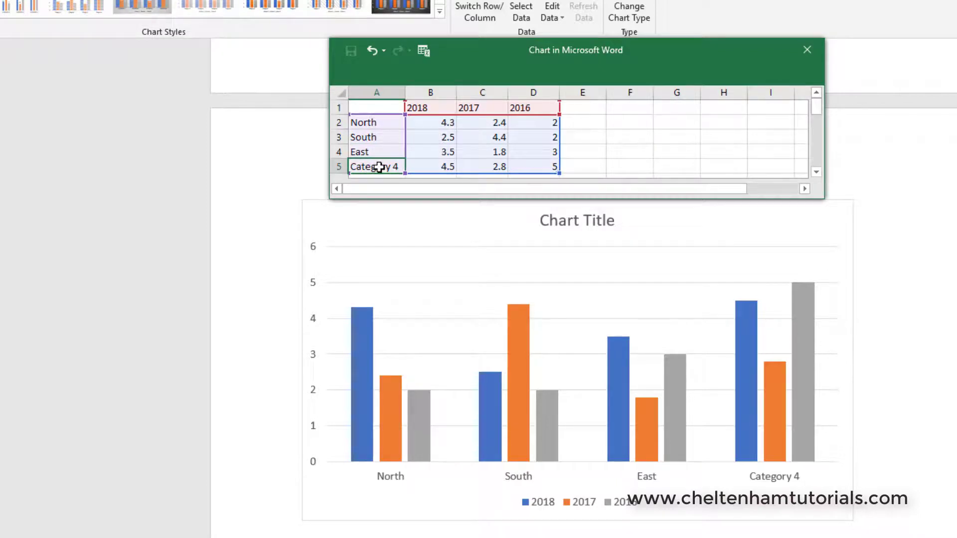
type("West")
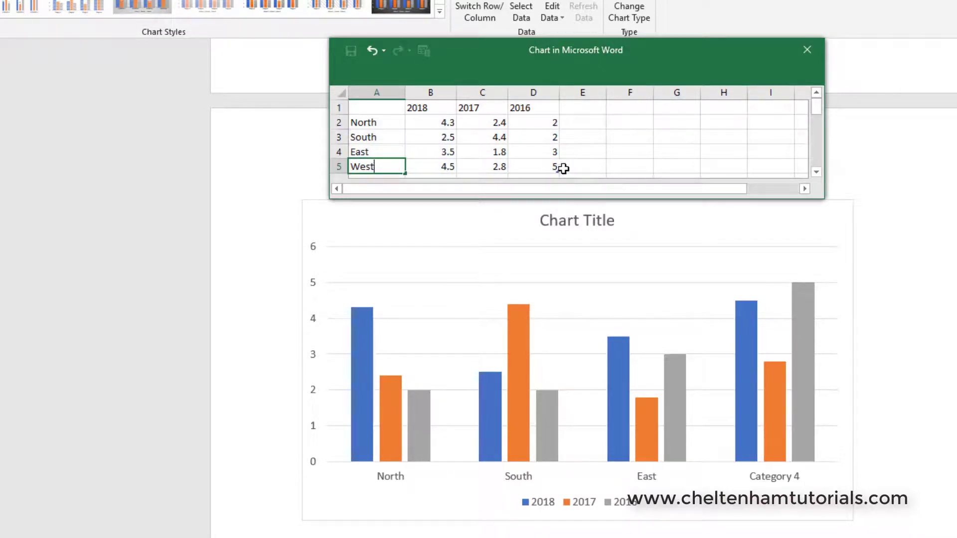
left_click(446, 121)
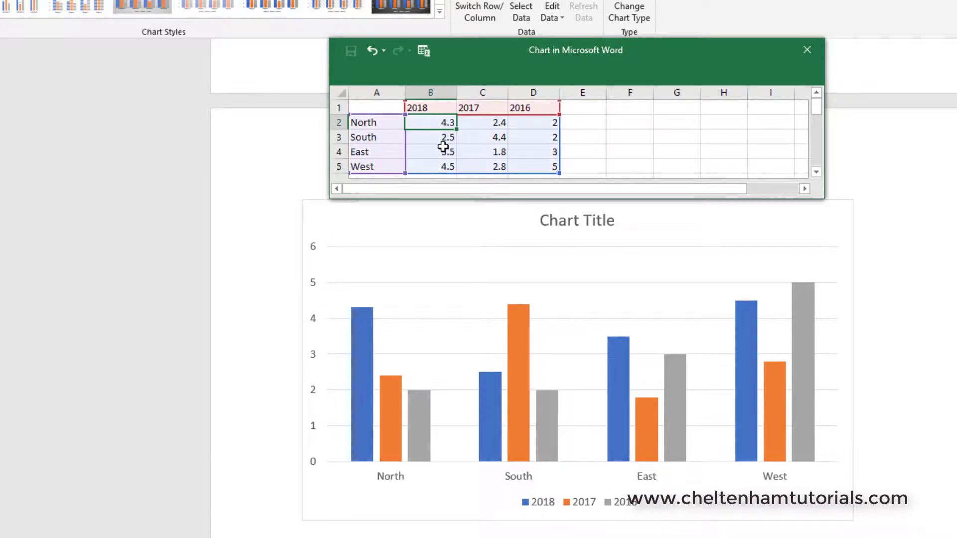
Set the North value for 2018 in cell B2 of the chart data to 9.
type("9")
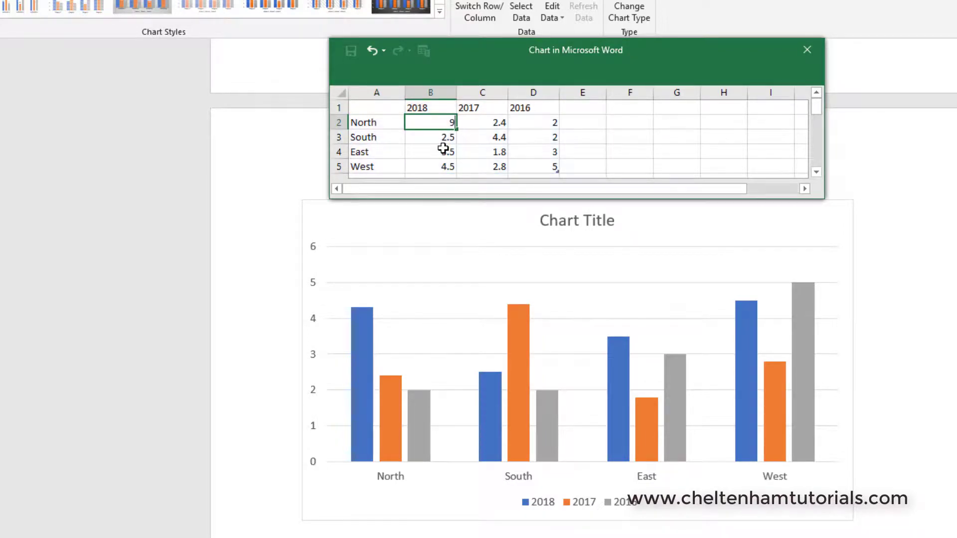
key("Return")
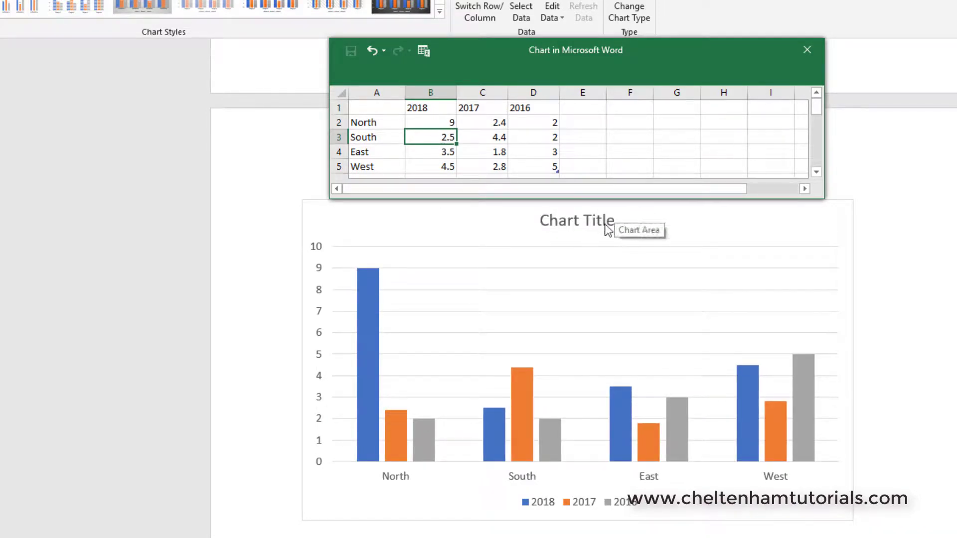
Replace the chart's placeholder title with Sales and close the chart data sheet.
left_click(565, 226)
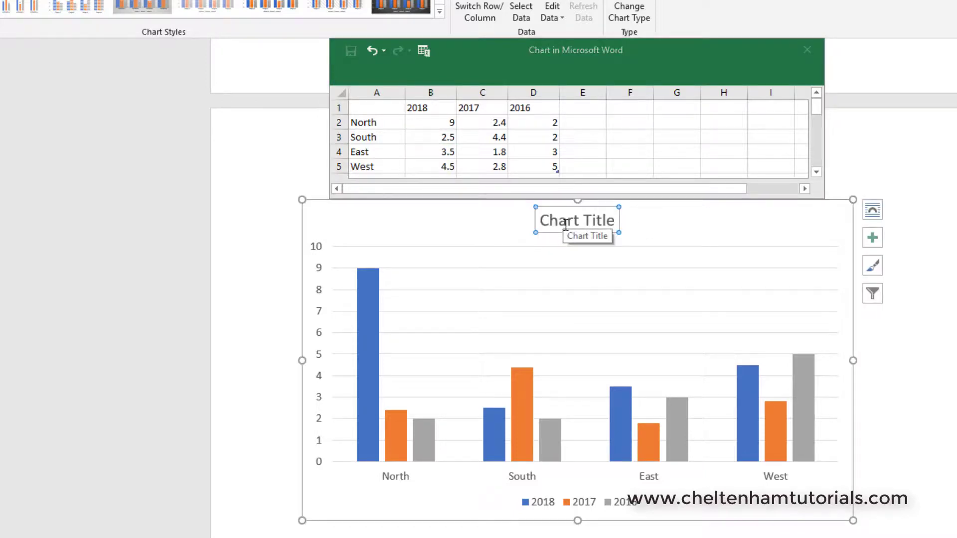
left_click_drag(545, 221, 600, 225)
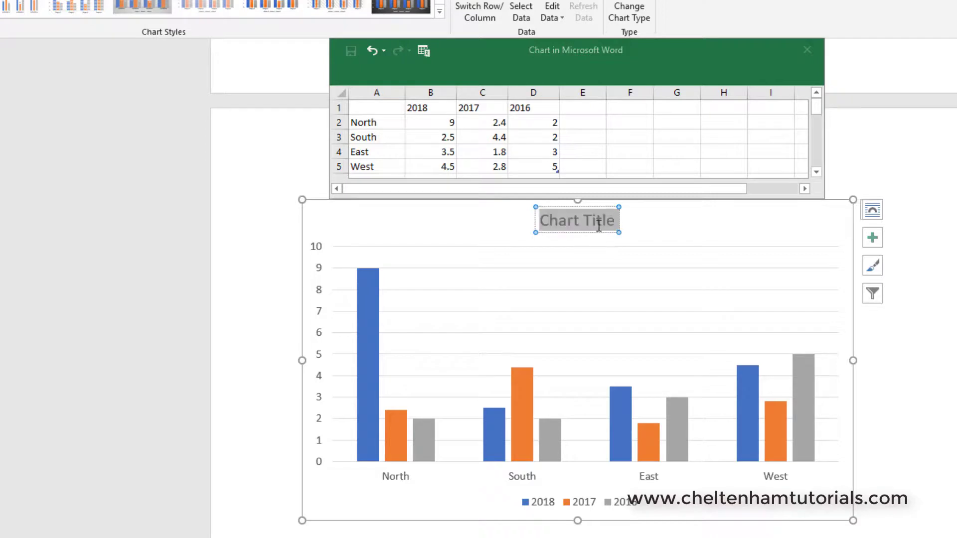
type("Sales")
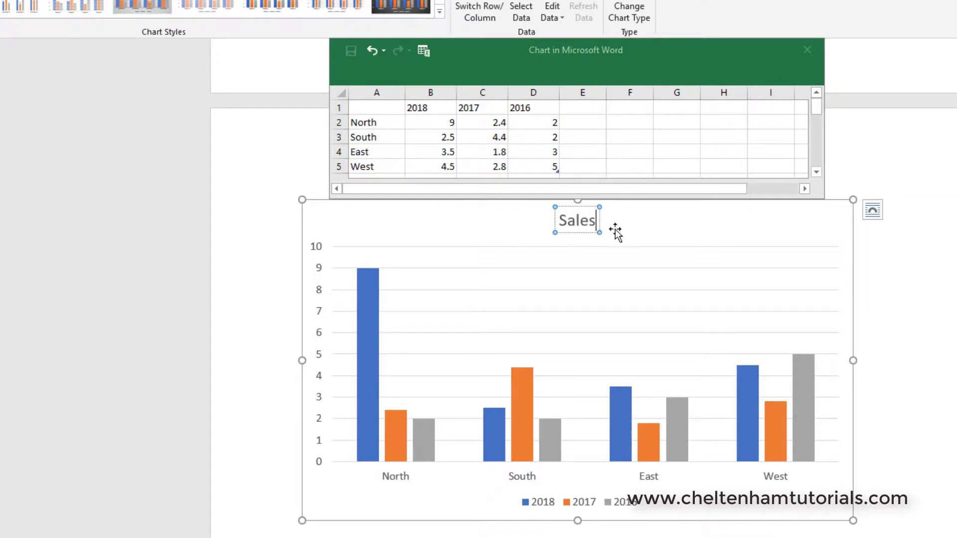
left_click(893, 261)
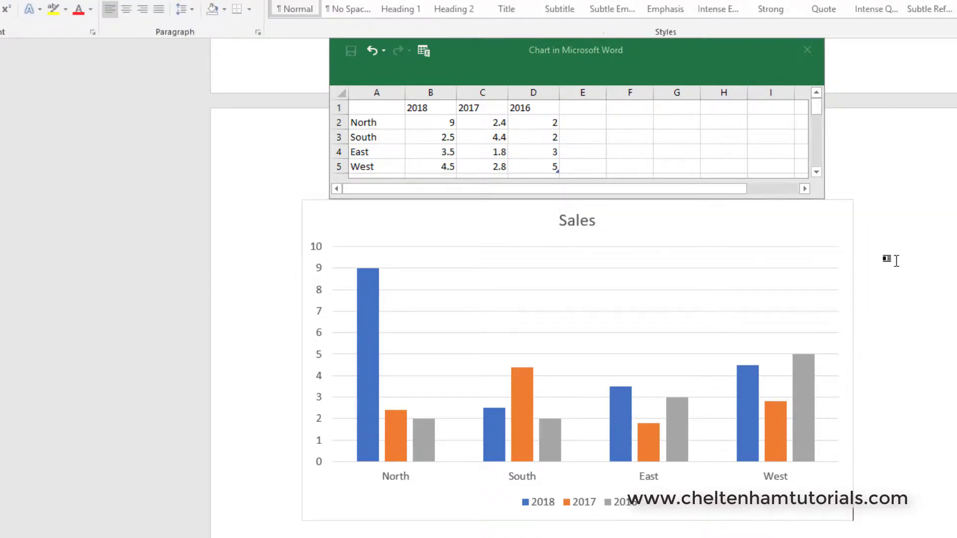
left_click(807, 50)
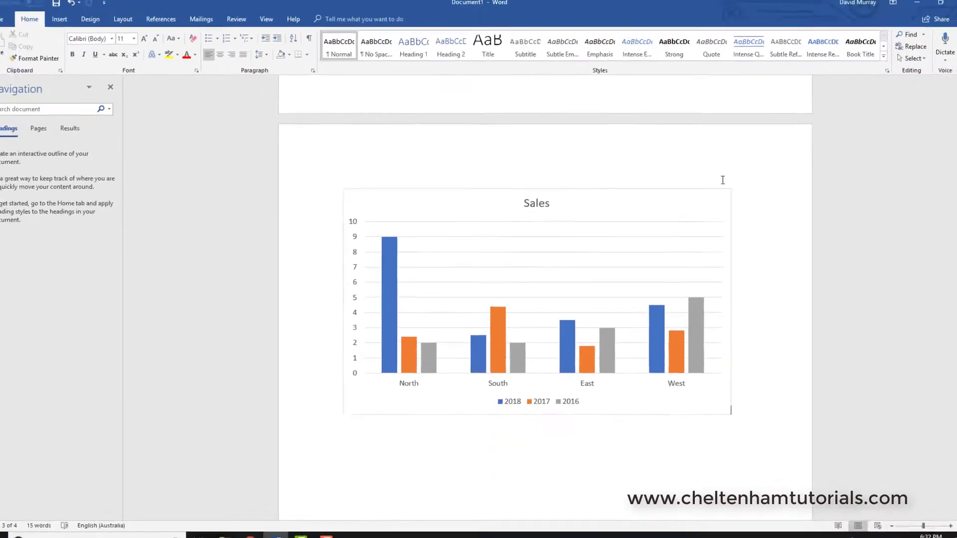